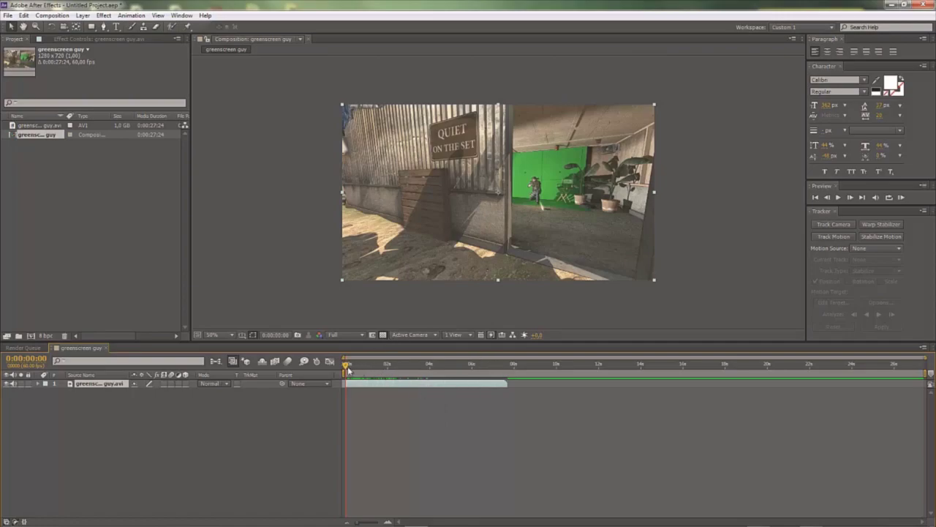
{"action": "mouse_move", "coordinate": [347, 368]}
{"action": "left_mouse_down"}
{"action": "mouse_move", "coordinate": [410, 367]}
{"action": "mouse_move", "coordinate": [345, 367]}
{"action": "left_mouse_up"}
Apply the 3D Camera Tracker to the greenscreen guy.avi layer and let its analysis solve.
{"action": "left_click", "coordinate": [376, 404]}
{"action": "left_click", "coordinate": [381, 383]}
{"action": "left_click", "coordinate": [104, 15]}
{"action": "left_click", "coordinate": [332, 85]}
{"action": "left_click", "coordinate": [836, 225]}
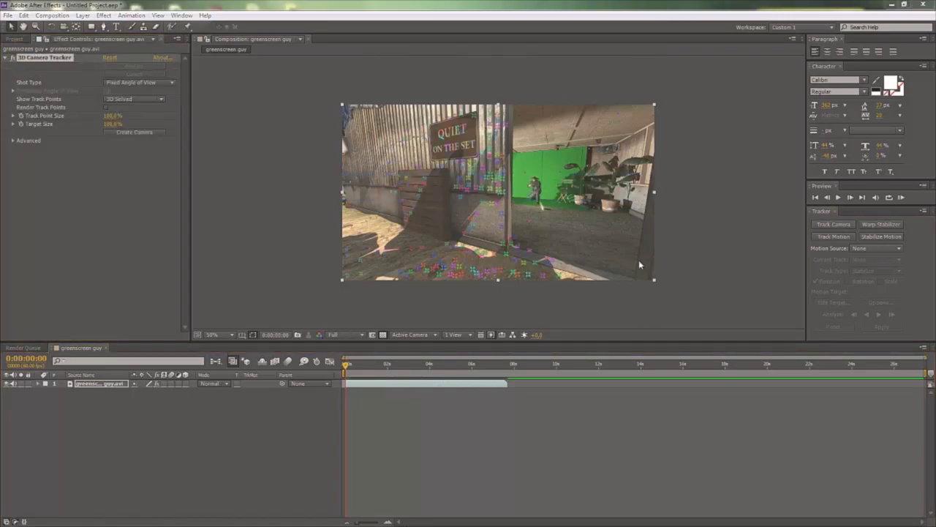
{"action": "left_click_drag", "start_coordinate": [347, 364], "coordinate": [383, 362]}
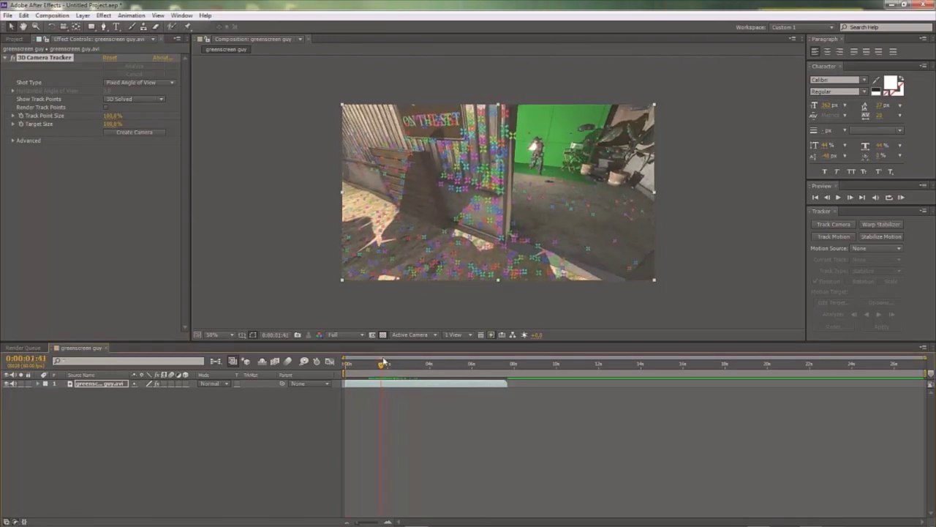
Create a null and camera from the track points, then delete Track Null 1, keeping only the camera.
{"action": "right_click", "coordinate": [539, 218]}
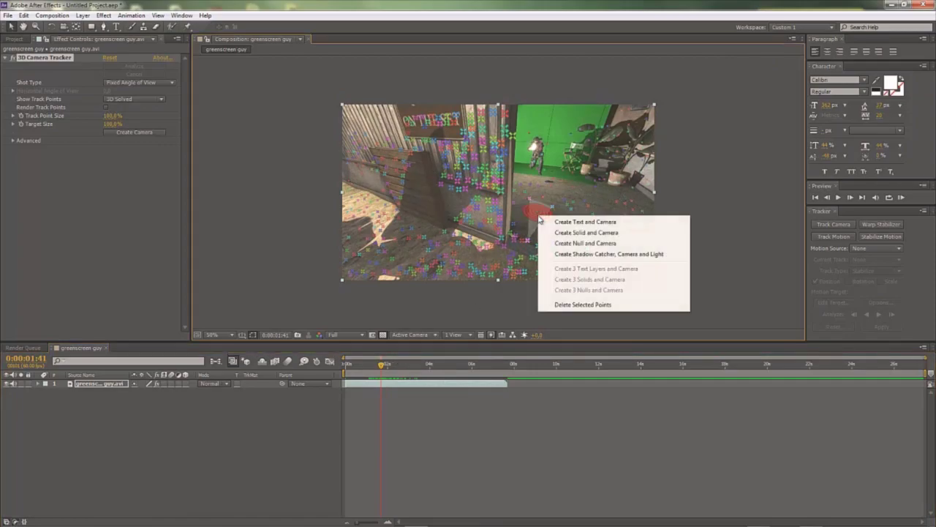
{"action": "left_click", "coordinate": [585, 243]}
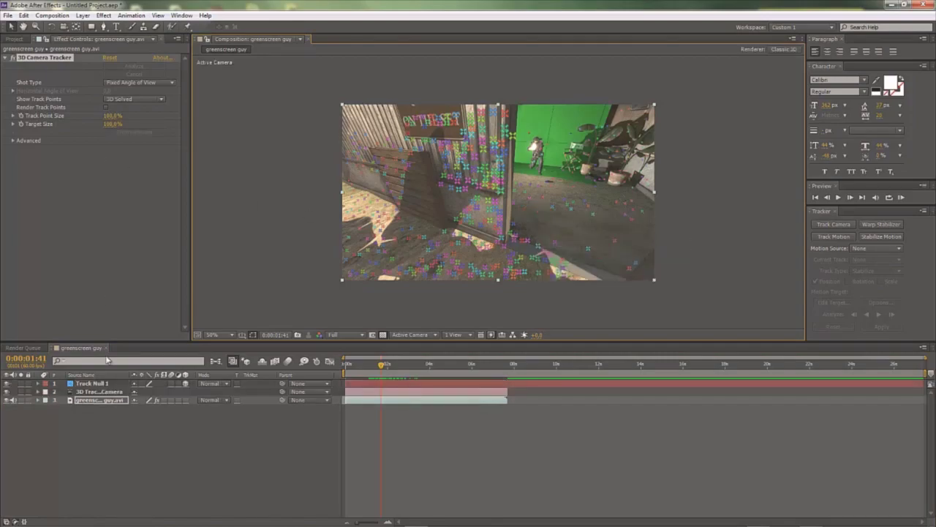
{"action": "left_click", "coordinate": [98, 385]}
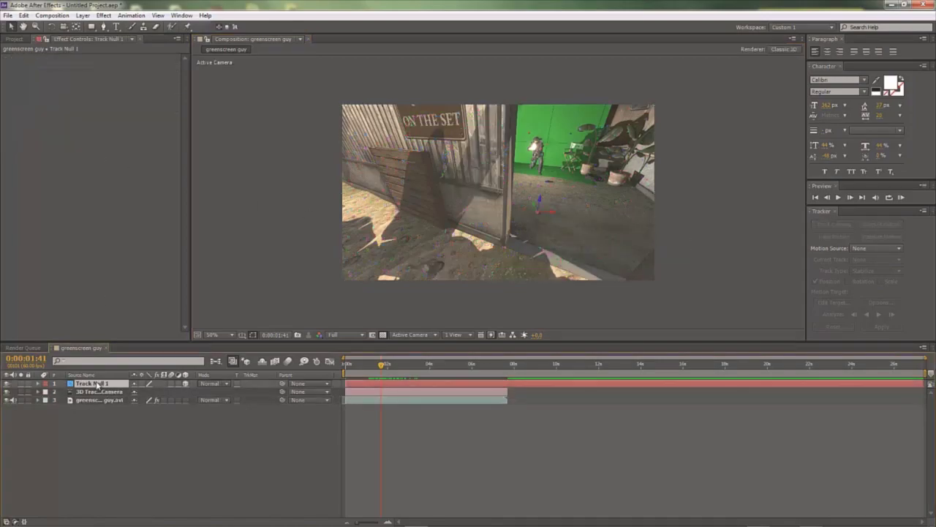
{"action": "key", "text": "Delete"}
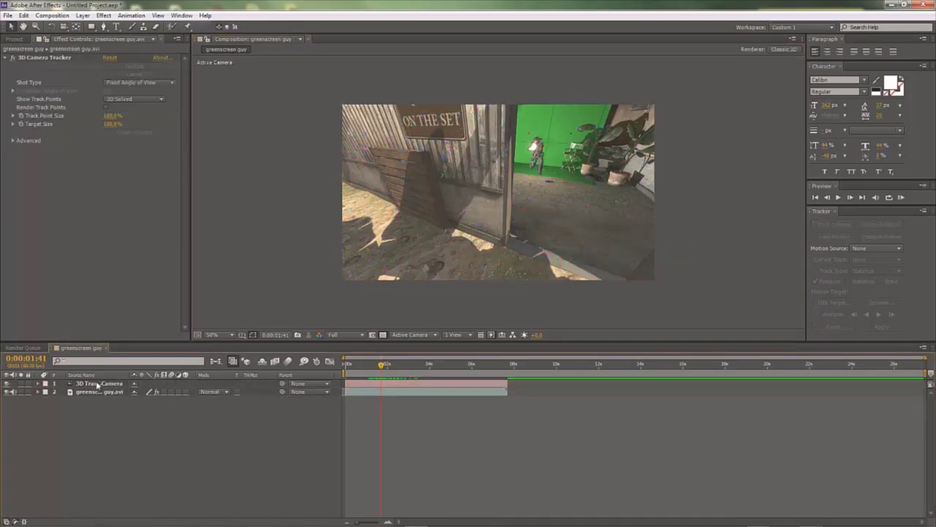
Add a new black solid layer, Black Solid 1, with the default full-frame settings.
{"action": "left_click", "coordinate": [104, 15]}
{"action": "mouse_move", "coordinate": [82, 15]}
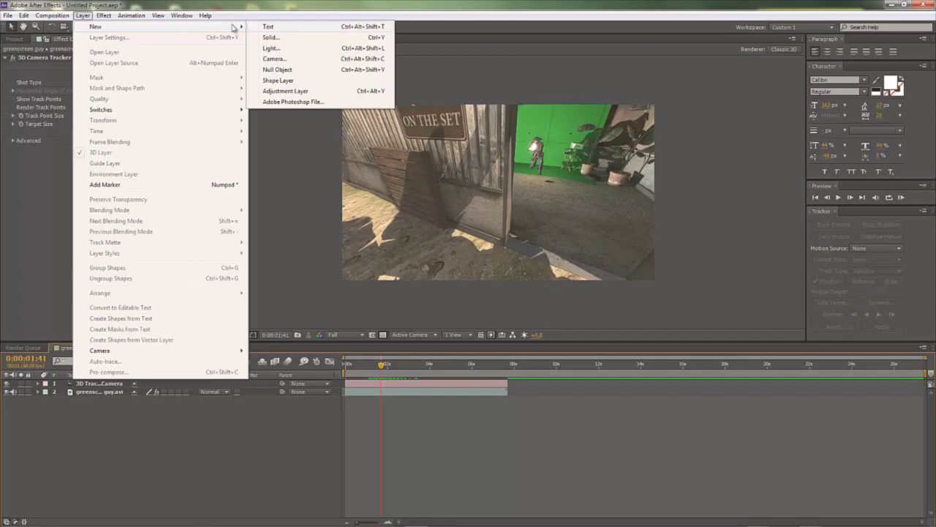
{"action": "left_click", "coordinate": [283, 40]}
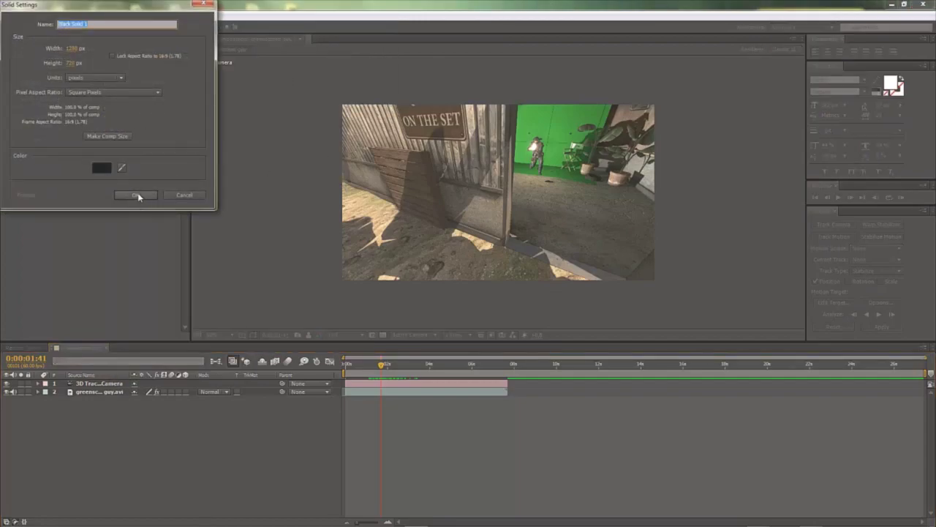
{"action": "left_click", "coordinate": [137, 195]}
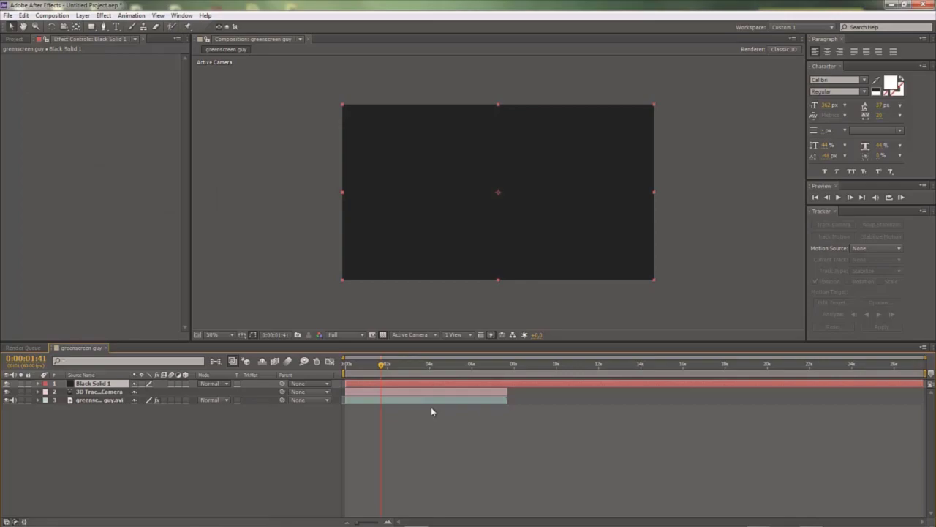
Search Effects & Presets for 'grid' and drop the Grid effect onto Black Solid 1.
{"action": "left_click", "coordinate": [180, 16]}
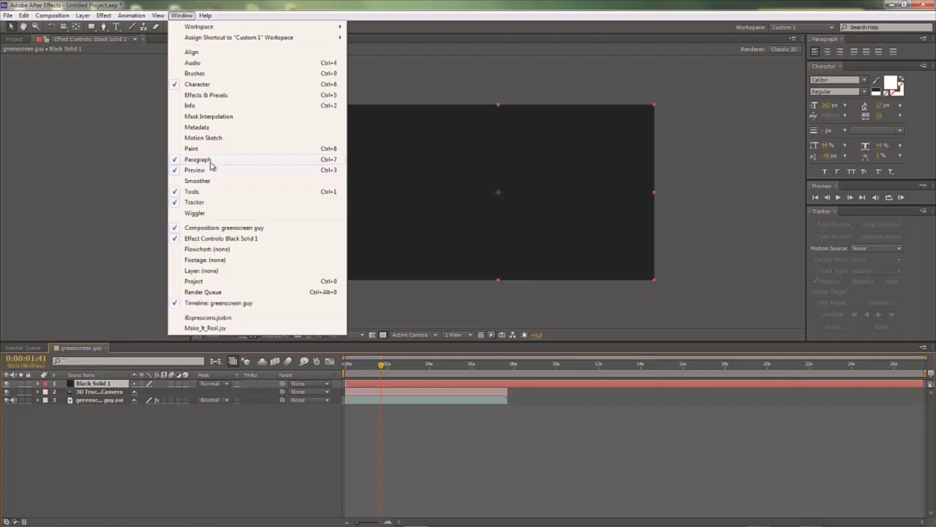
{"action": "left_click", "coordinate": [215, 99]}
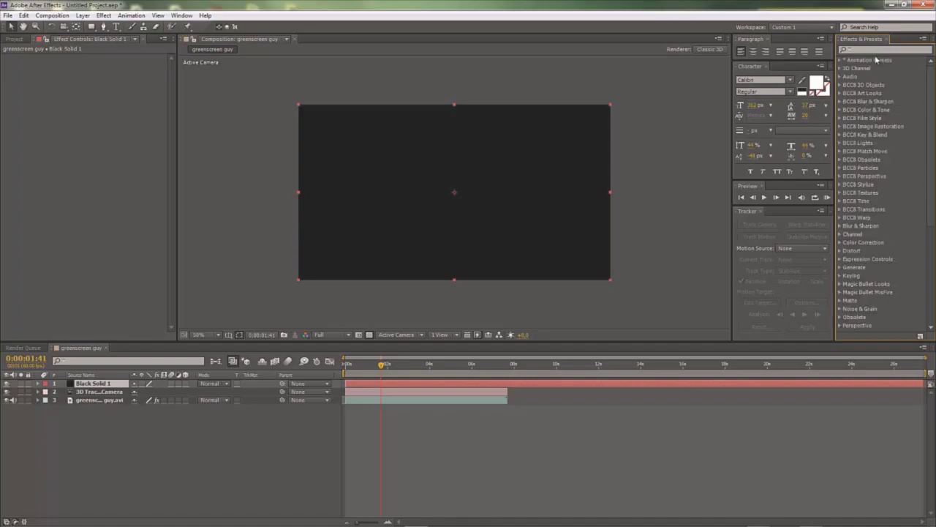
{"action": "left_click", "coordinate": [873, 49]}
{"action": "type", "text": "gr"}
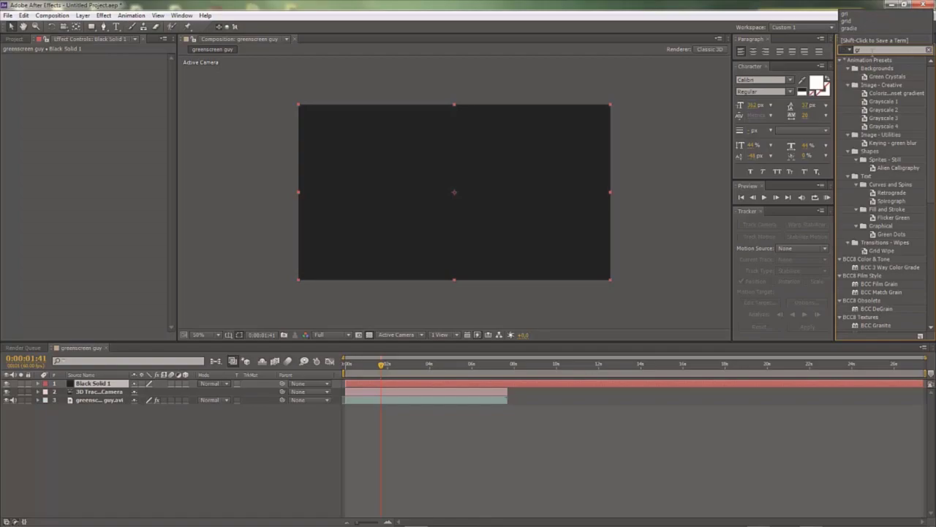
{"action": "type", "text": "ain"}
{"action": "key", "text": "BackSpace"}
{"action": "type", "text": "id"}
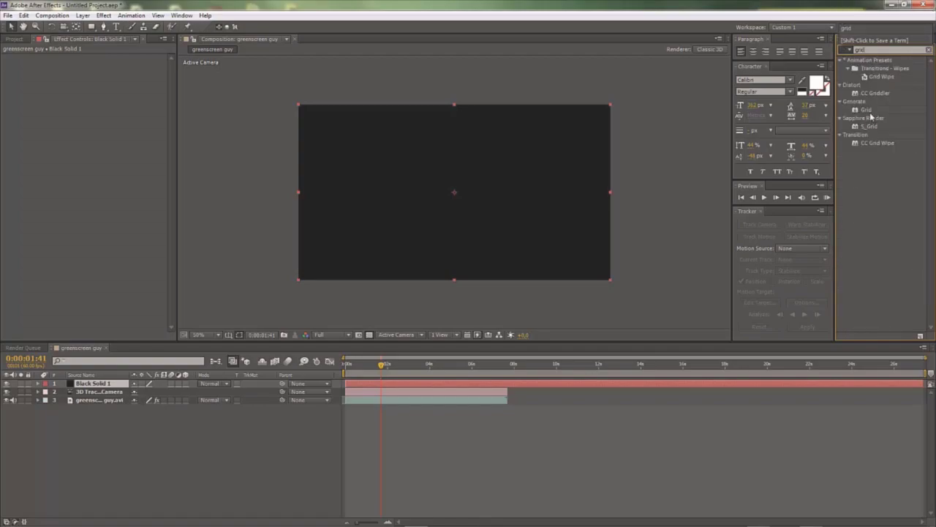
{"action": "left_click_drag", "start_coordinate": [871, 110], "coordinate": [427, 385]}
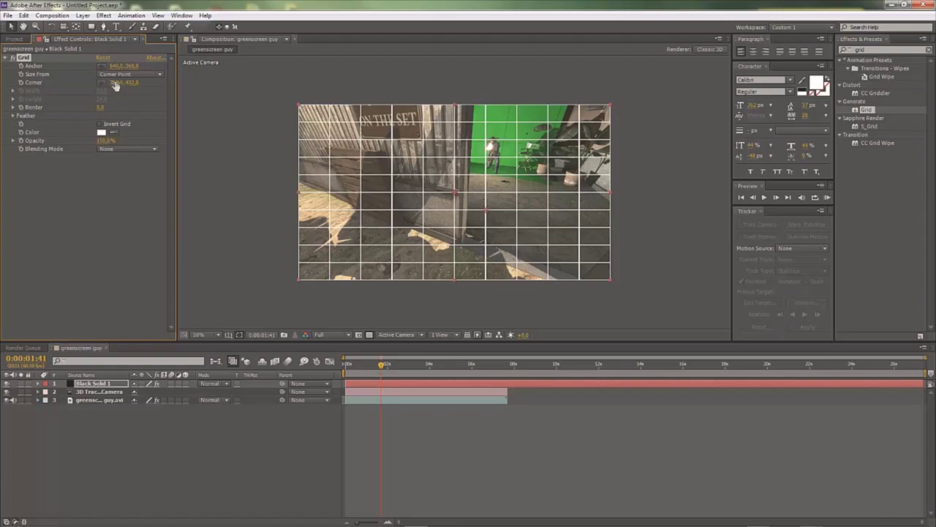
Set the Grid effect's Border to about 3 for thinner lines.
{"action": "left_click", "coordinate": [565, 443]}
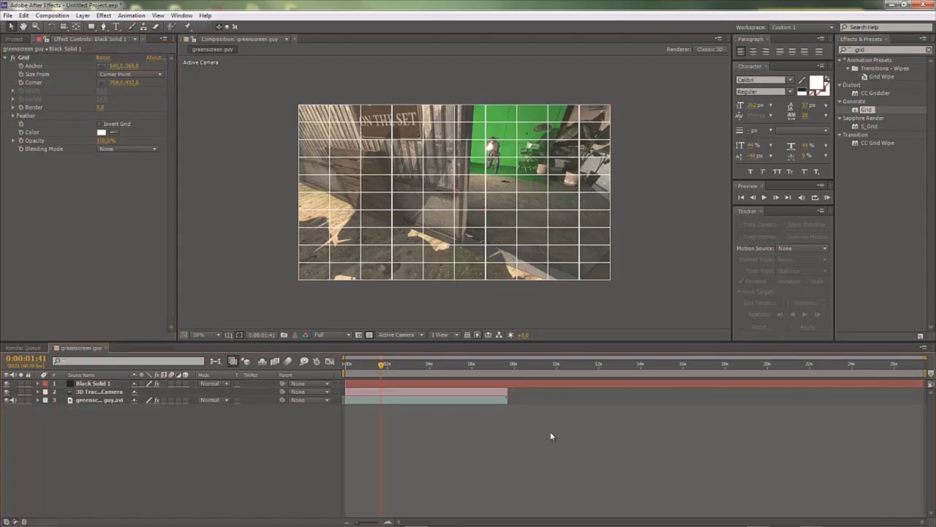
{"action": "left_click", "coordinate": [101, 107]}
{"action": "type", "text": "2"}
{"action": "key", "text": "Return"}
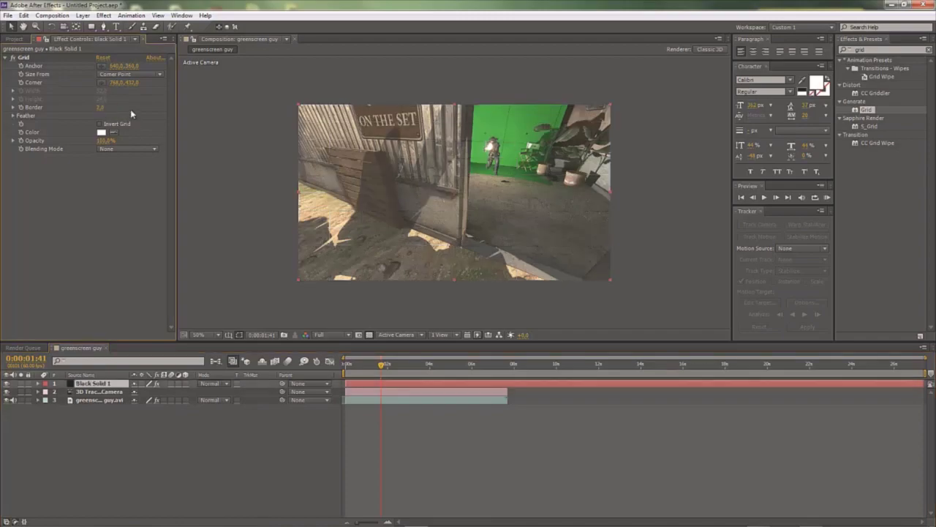
{"action": "left_click_drag", "start_coordinate": [100, 108], "coordinate": [139, 104]}
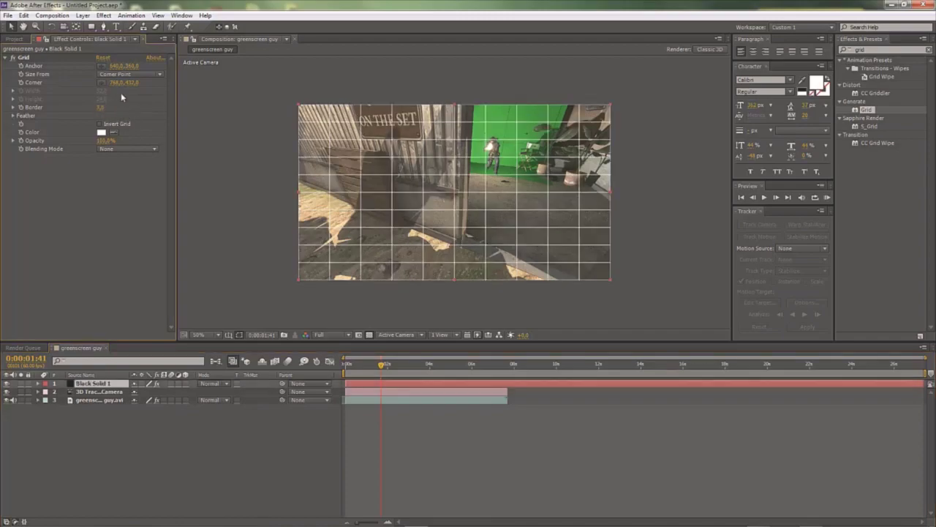
Scrub Corner to make the grid cells denser, and make Black Solid 1 a 3D layer.
{"action": "left_click", "coordinate": [100, 82]}
{"action": "left_click_drag", "start_coordinate": [96, 82], "coordinate": [109, 83]}
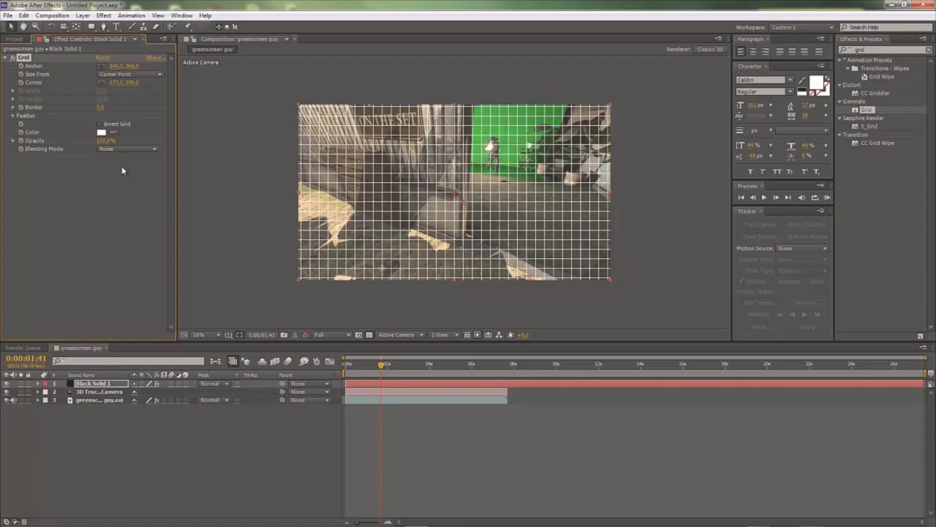
{"action": "left_click", "coordinate": [101, 124]}
{"action": "left_click", "coordinate": [101, 125]}
{"action": "left_click", "coordinate": [185, 383]}
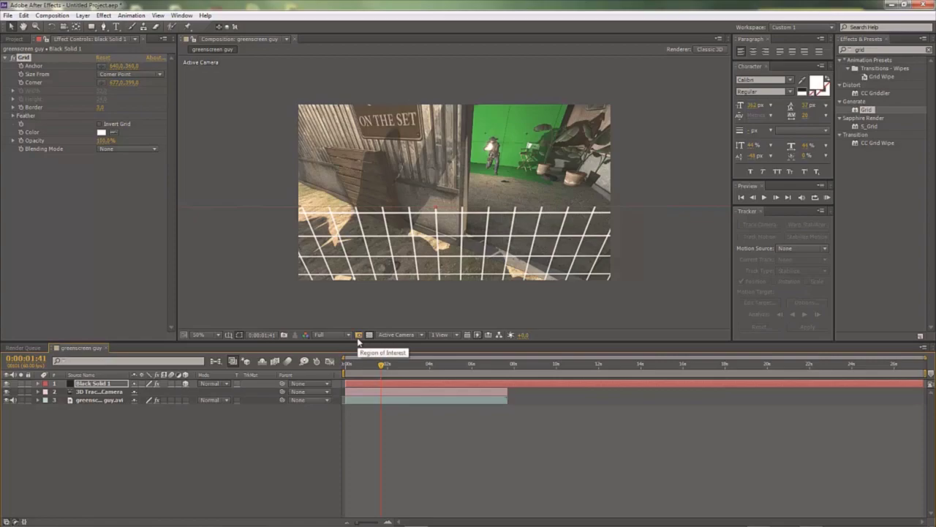
Tilt the grid to about -90° X Rotation and adjust its Position and Z Rotation.
{"action": "left_click", "coordinate": [39, 384]}
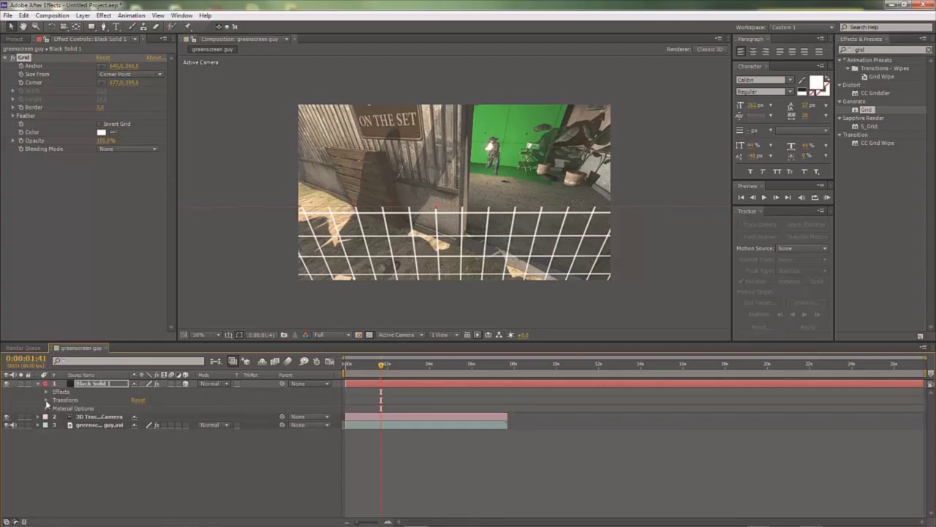
{"action": "left_click", "coordinate": [46, 401]}
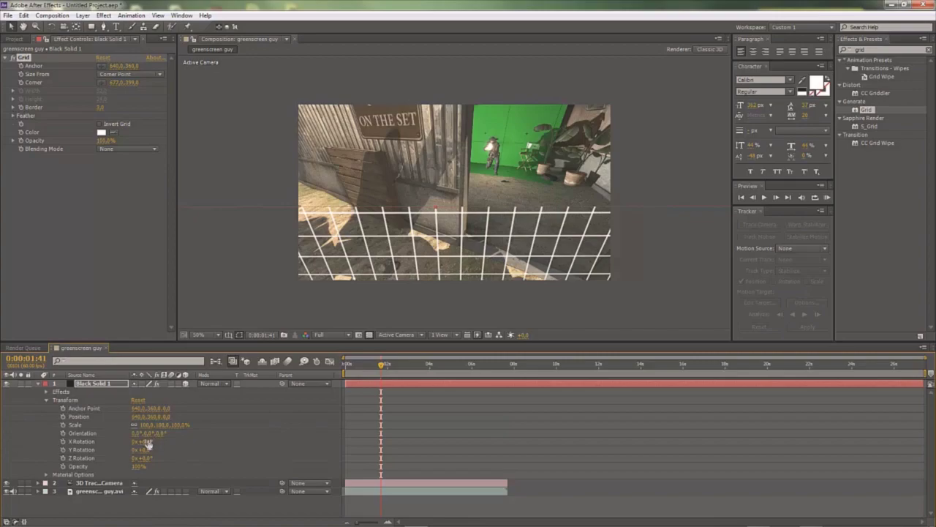
{"action": "left_click_drag", "start_coordinate": [147, 443], "coordinate": [127, 444]}
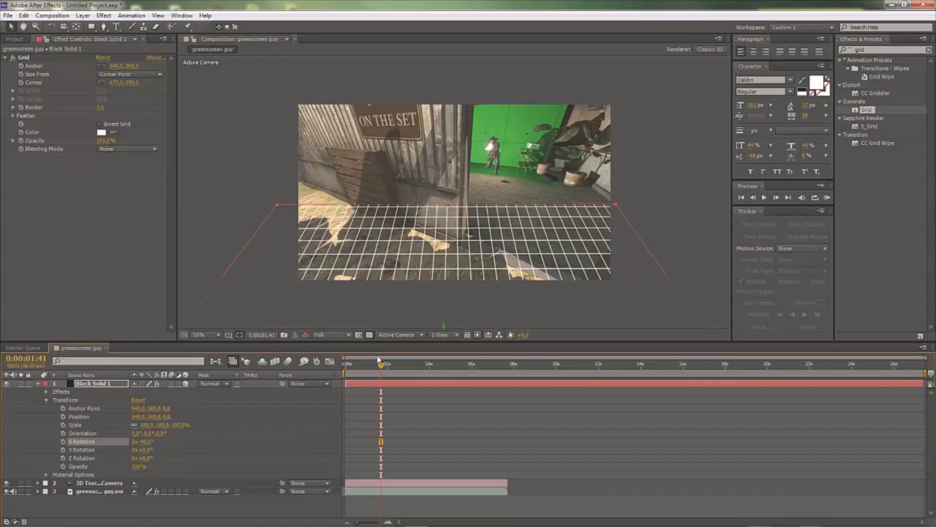
{"action": "left_click_drag", "start_coordinate": [379, 368], "coordinate": [348, 372]}
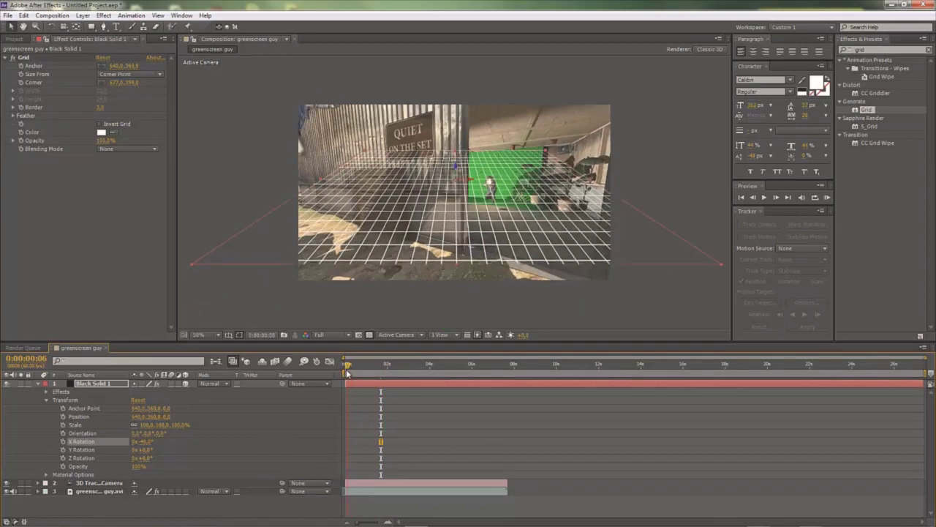
{"action": "mouse_move", "coordinate": [151, 417]}
{"action": "left_mouse_down"}
{"action": "mouse_move", "coordinate": [190, 417]}
{"action": "mouse_move", "coordinate": [135, 416]}
{"action": "left_mouse_up"}
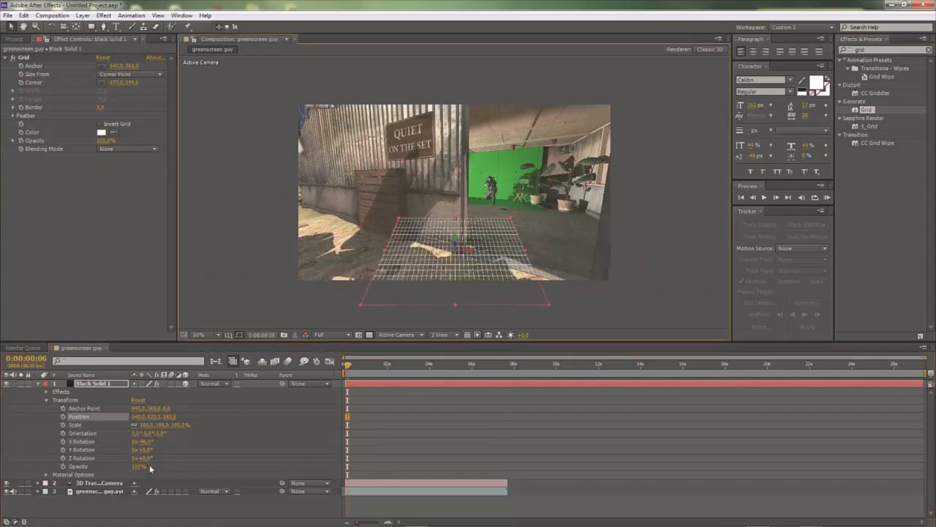
{"action": "mouse_move", "coordinate": [148, 458]}
{"action": "left_mouse_down"}
{"action": "mouse_move", "coordinate": [158, 459]}
{"action": "mouse_move", "coordinate": [148, 462]}
{"action": "left_mouse_up"}
{"action": "left_click_drag", "start_coordinate": [352, 373], "coordinate": [310, 373]}
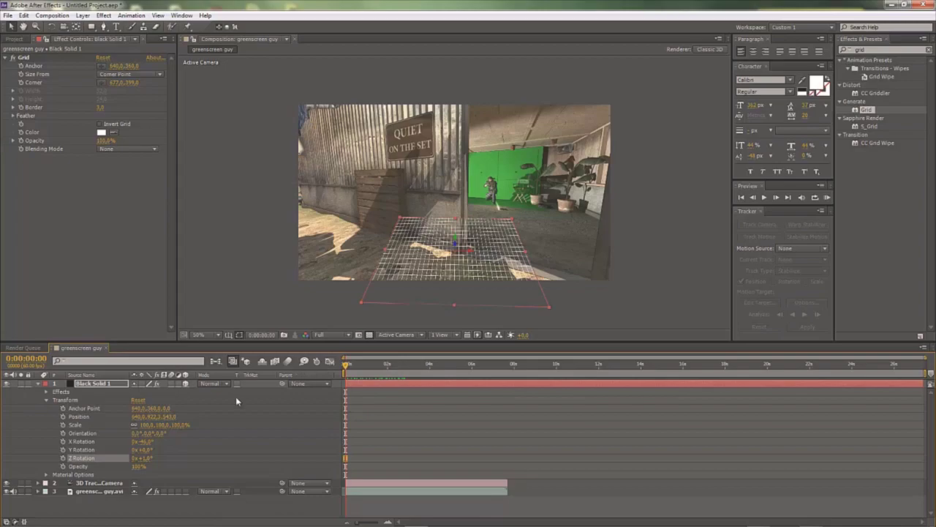
Refine the grid's Y rotation and tilt, shift it right, and scale it up to about 255%.
{"action": "left_click_drag", "start_coordinate": [142, 449], "coordinate": [172, 456]}
{"action": "left_click", "coordinate": [165, 457]}
{"action": "left_click", "coordinate": [319, 437]}
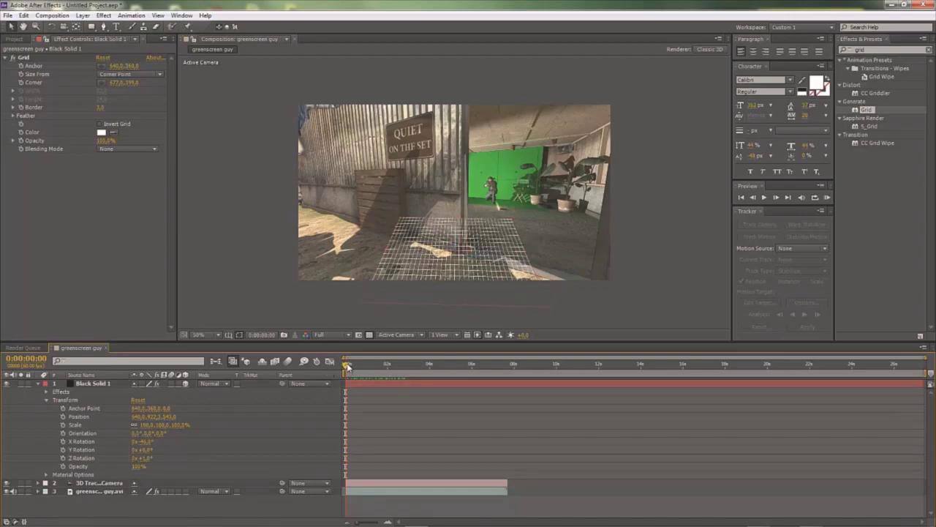
{"action": "left_click_drag", "start_coordinate": [348, 365], "coordinate": [317, 368]}
{"action": "left_click", "coordinate": [107, 385]}
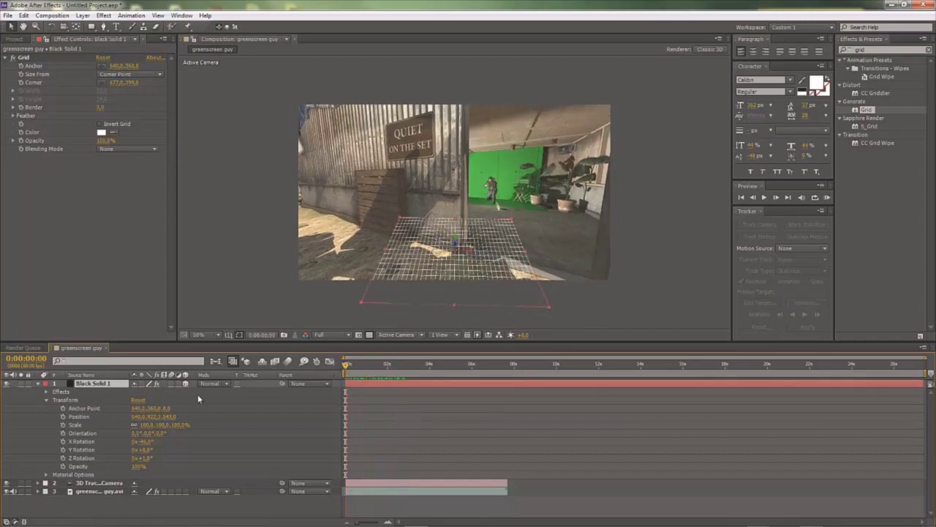
{"action": "left_click_drag", "start_coordinate": [147, 443], "coordinate": [137, 442]}
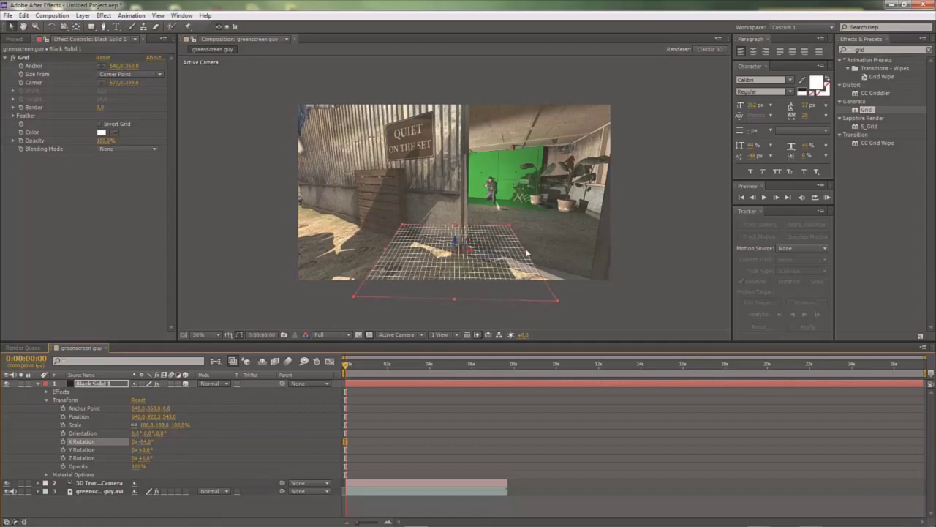
{"action": "left_click_drag", "start_coordinate": [468, 255], "coordinate": [426, 147]}
{"action": "left_click_drag", "start_coordinate": [146, 424], "coordinate": [282, 424]}
Preview the camera move, then lower the grid onto the floor and slide it right.
{"action": "key", "text": "KP_0"}
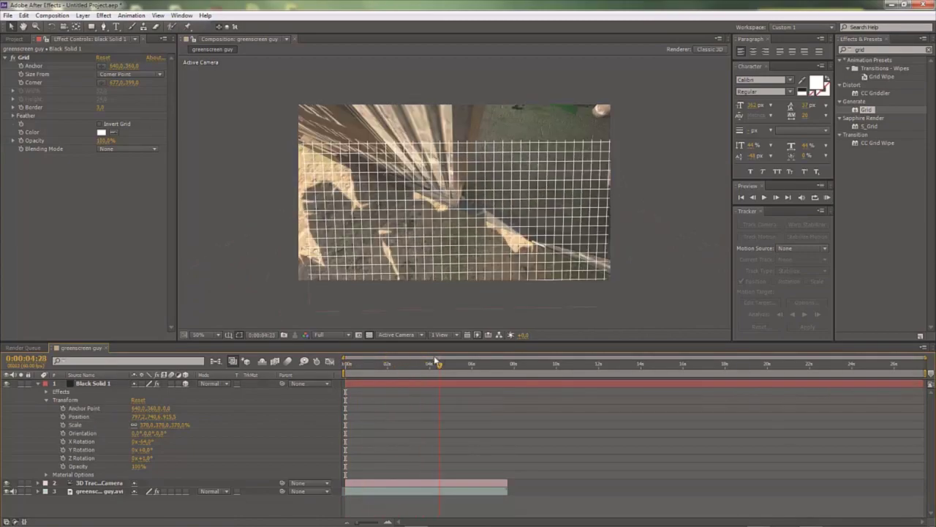
{"action": "key", "text": "space"}
{"action": "left_click", "coordinate": [89, 383]}
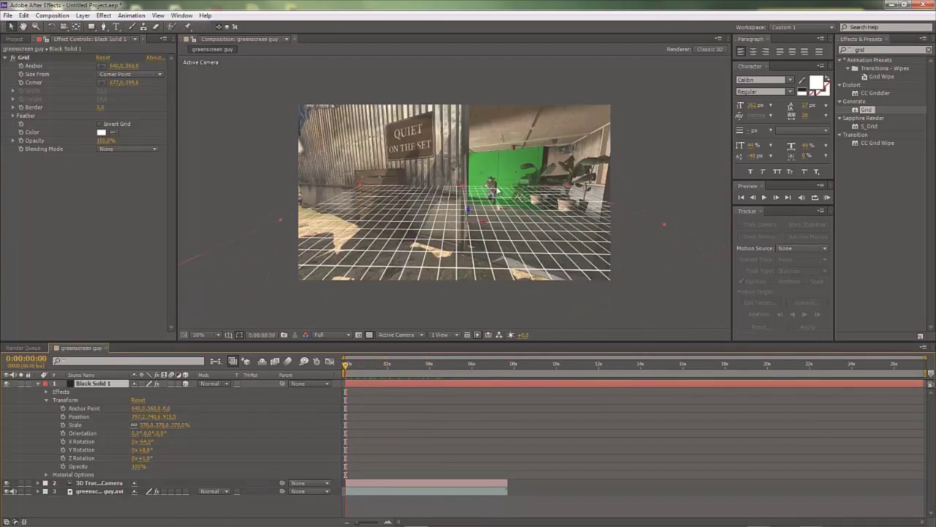
{"action": "left_click_drag", "start_coordinate": [470, 211], "coordinate": [458, 276]}
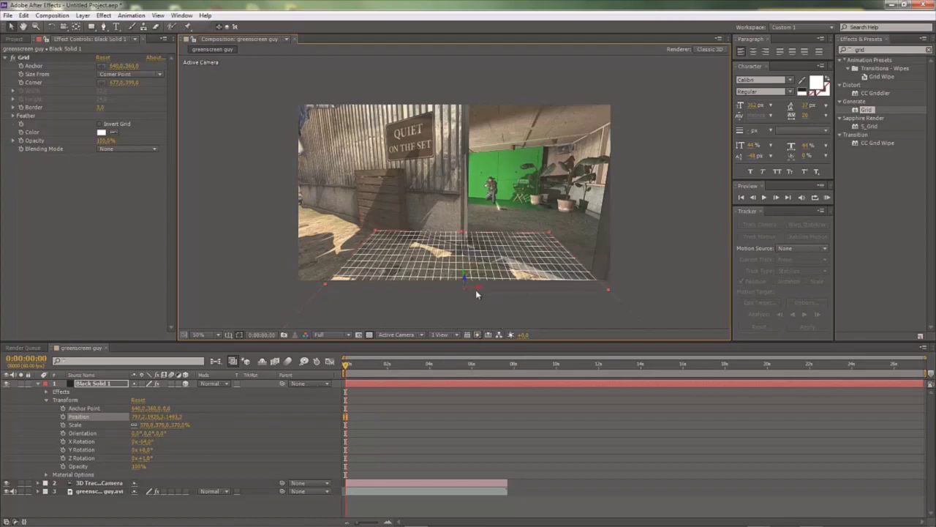
{"action": "left_click_drag", "start_coordinate": [479, 291], "coordinate": [477, 234]}
Scale the grid to 815% and scrub the shot to confirm it stays on the floor.
{"action": "left_click_drag", "start_coordinate": [151, 432], "coordinate": [374, 420]}
{"action": "left_click", "coordinate": [374, 419]}
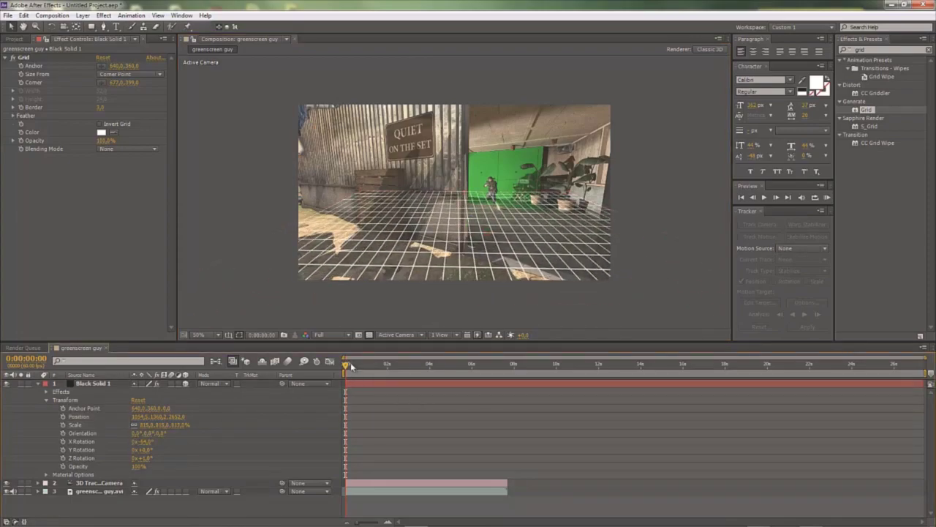
{"action": "mouse_move", "coordinate": [347, 364]}
{"action": "left_mouse_down"}
{"action": "mouse_move", "coordinate": [422, 358]}
{"action": "mouse_move", "coordinate": [331, 367]}
{"action": "left_mouse_up"}
{"action": "left_click", "coordinate": [37, 384]}
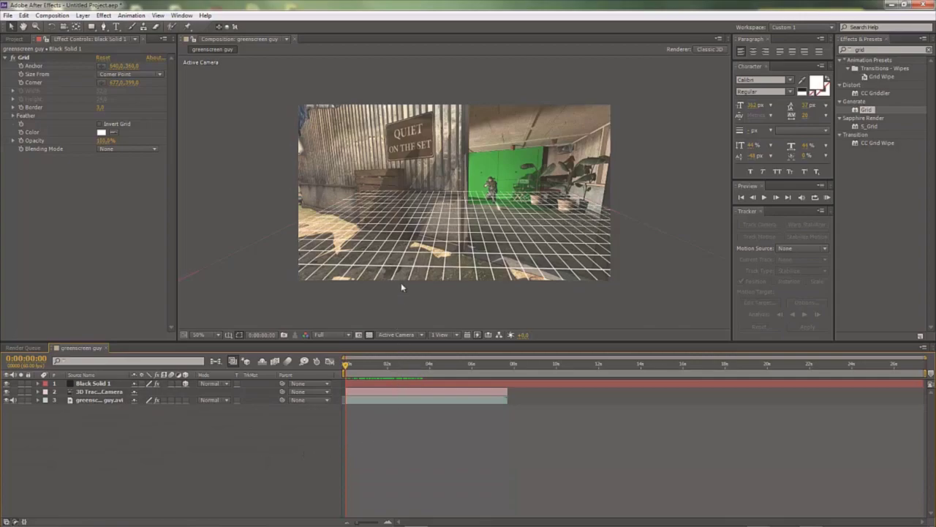
Hide Black Solid 1 and select the greenscreen guy.avi layer.
{"action": "left_click", "coordinate": [6, 383]}
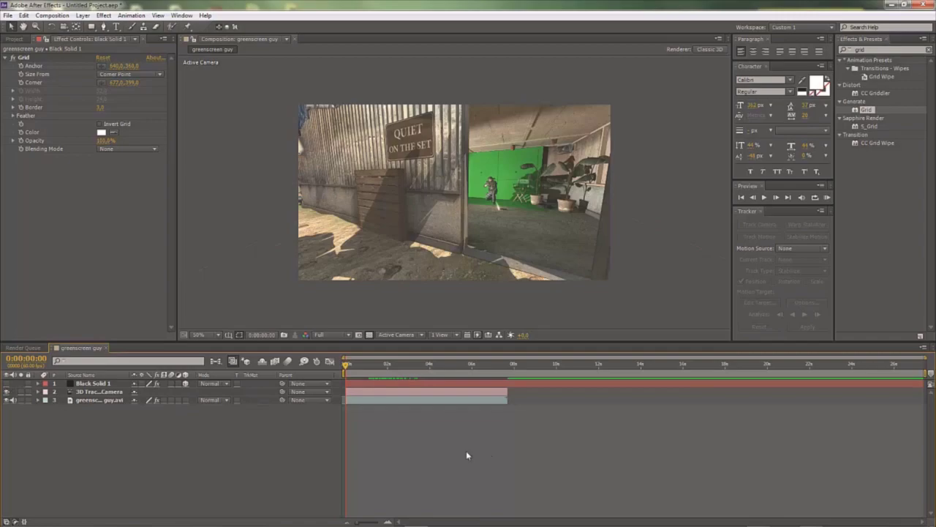
{"action": "left_click", "coordinate": [364, 400]}
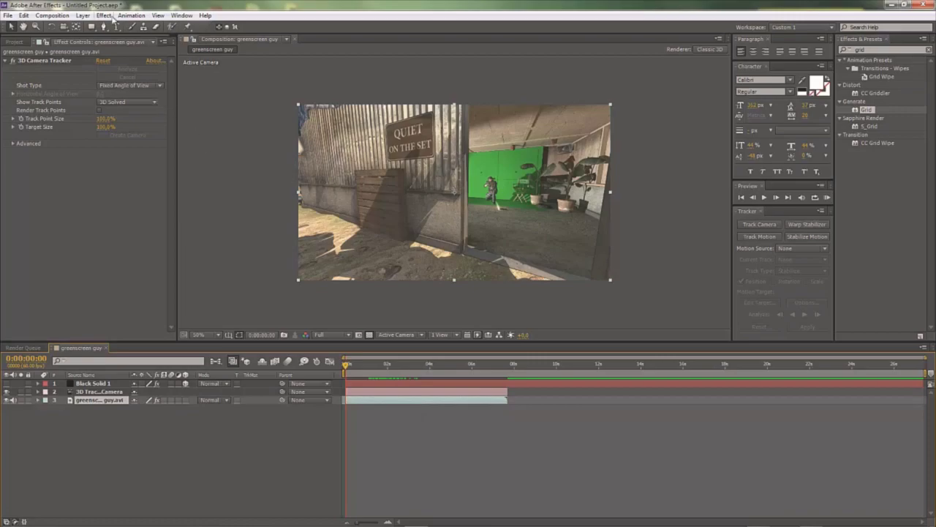
Apply Keylight (1.2) to the footage and sample the green backdrop as its Screen Colour.
{"action": "left_click", "coordinate": [107, 15]}
{"action": "left_click", "coordinate": [106, 15]}
{"action": "left_click", "coordinate": [104, 16]}
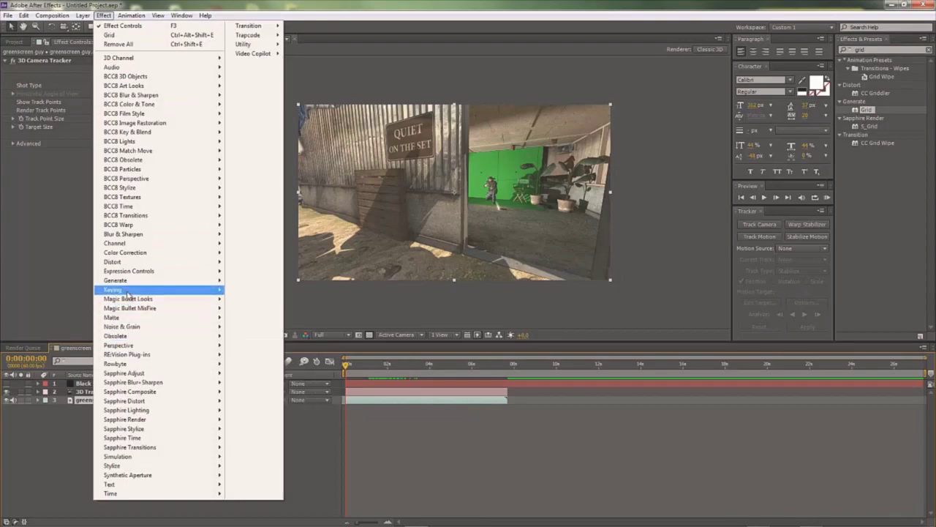
{"action": "mouse_move", "coordinate": [129, 292]}
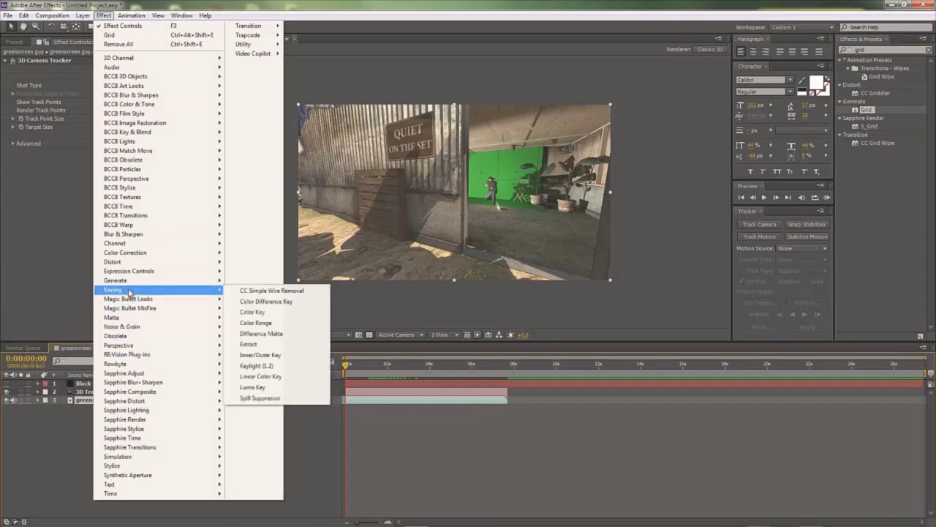
{"action": "left_click", "coordinate": [270, 366]}
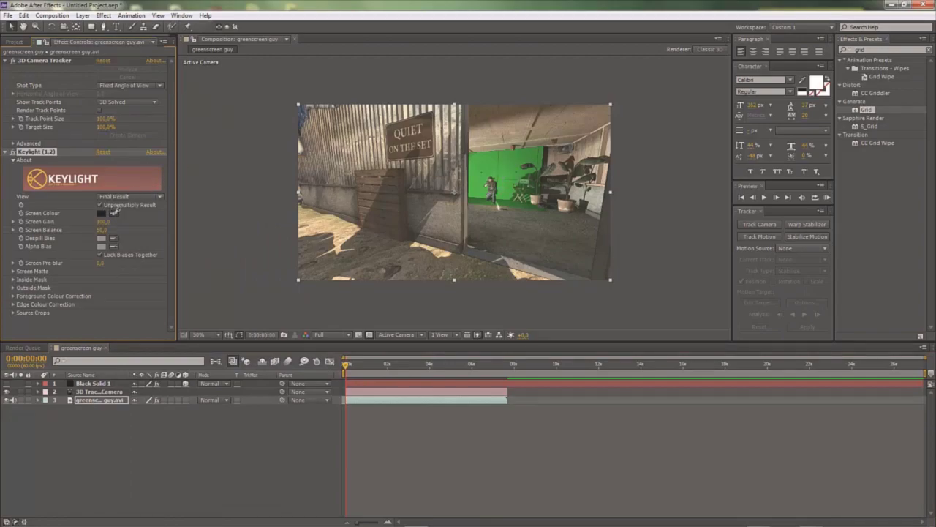
{"action": "scroll", "coordinate": [548, 154], "scroll_direction": "up", "scroll_amount": 4}
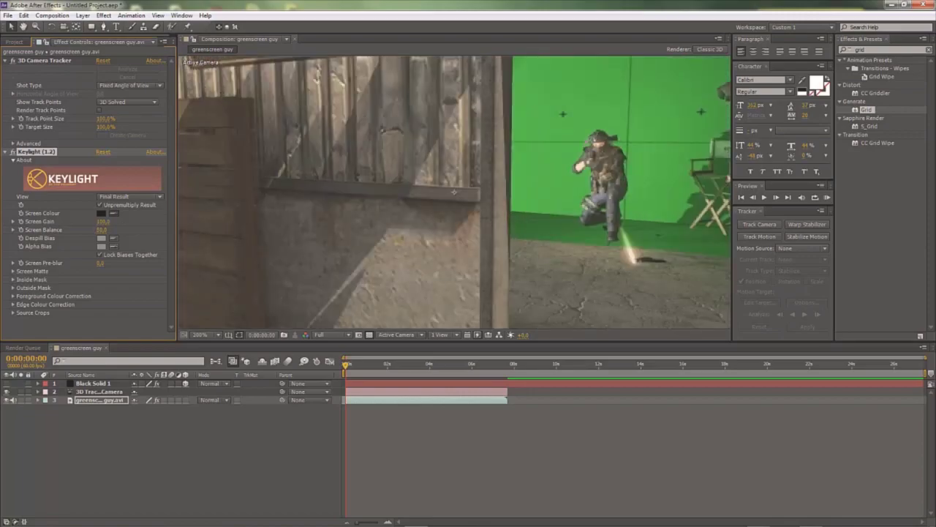
{"action": "left_click", "coordinate": [515, 187]}
{"action": "scroll", "coordinate": [627, 161], "scroll_direction": "down", "scroll_amount": 4}
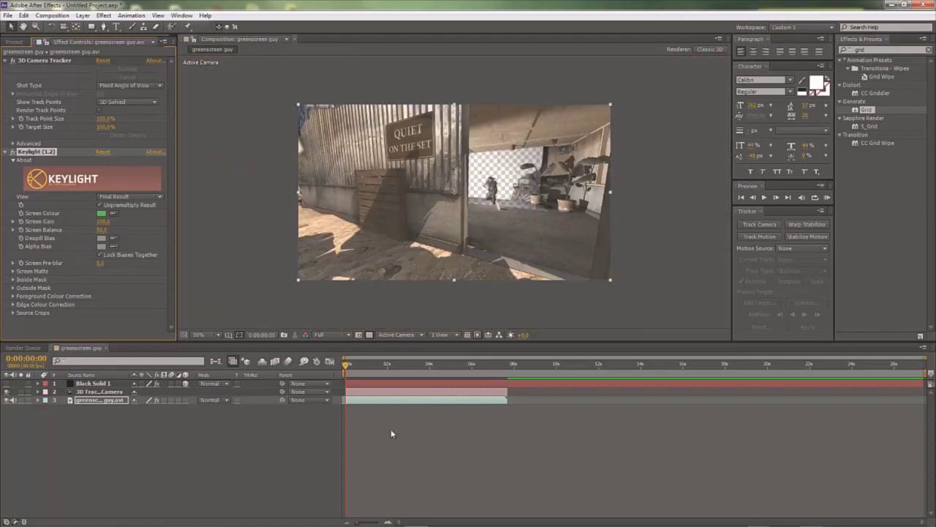
Turn off the transparency grid so keyed-out areas appear black.
{"action": "left_click", "coordinate": [88, 402]}
{"action": "left_click", "coordinate": [112, 453]}
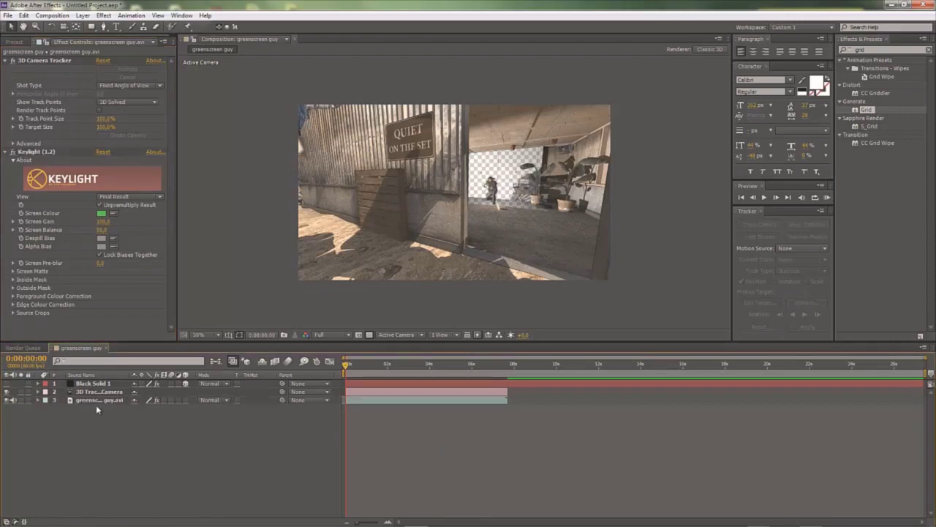
{"action": "left_click", "coordinate": [94, 402]}
{"action": "left_click", "coordinate": [102, 447]}
{"action": "left_click", "coordinate": [369, 335]}
Zoom in and pan around the soldier to inspect the key, then move to about 2 seconds.
{"action": "key", "text": "period"}
{"action": "key", "text": "period"}
{"action": "key", "text": "period"}
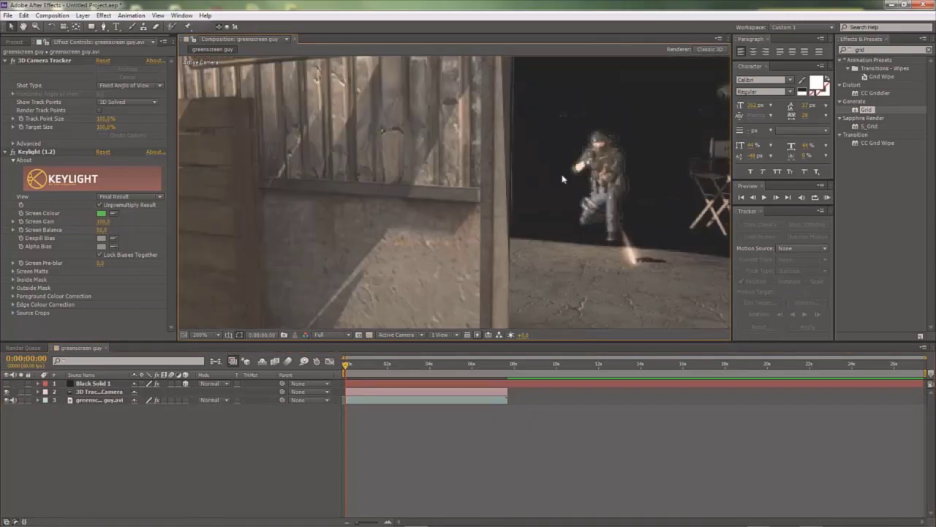
{"action": "left_click", "coordinate": [23, 26]}
{"action": "left_click_drag", "start_coordinate": [548, 164], "coordinate": [291, 173]}
{"action": "key", "text": "comma"}
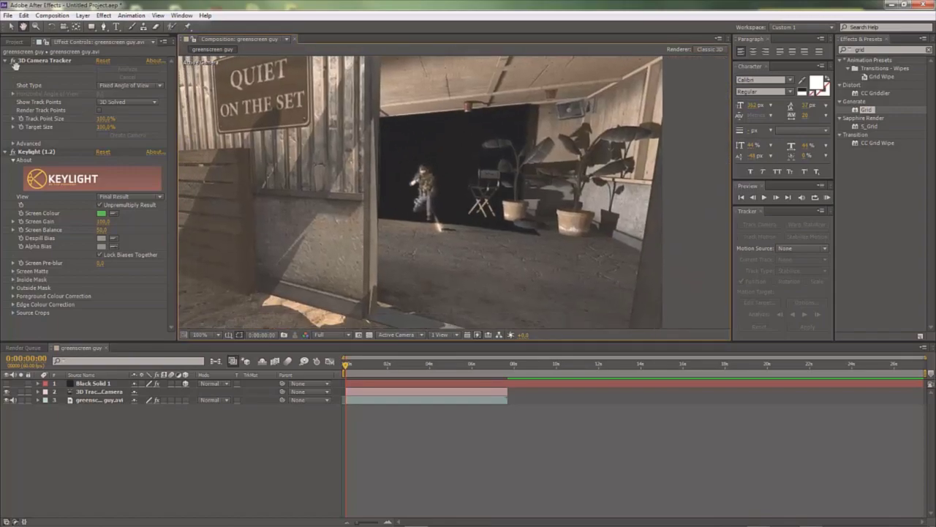
{"action": "key", "text": "comma"}
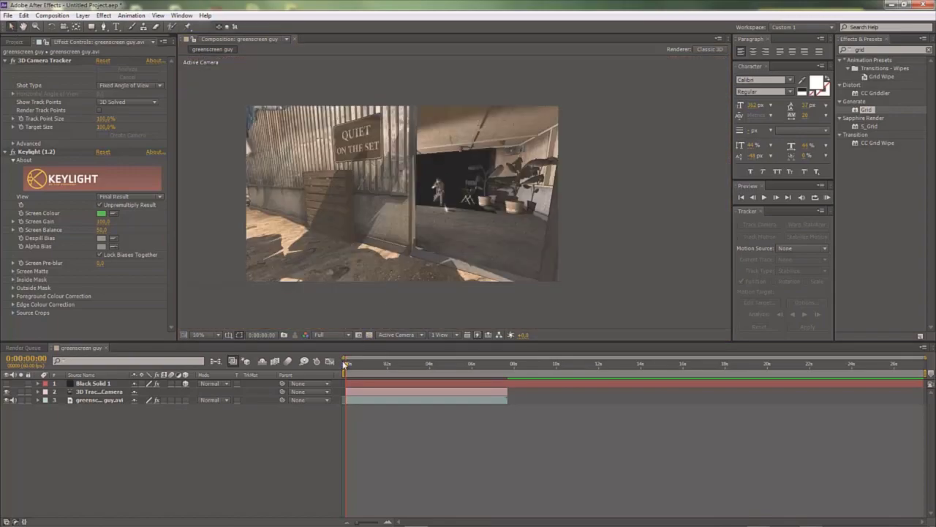
{"action": "mouse_move", "coordinate": [345, 364]}
{"action": "left_mouse_down"}
{"action": "mouse_move", "coordinate": [414, 366]}
{"action": "mouse_move", "coordinate": [345, 366]}
{"action": "left_mouse_up"}
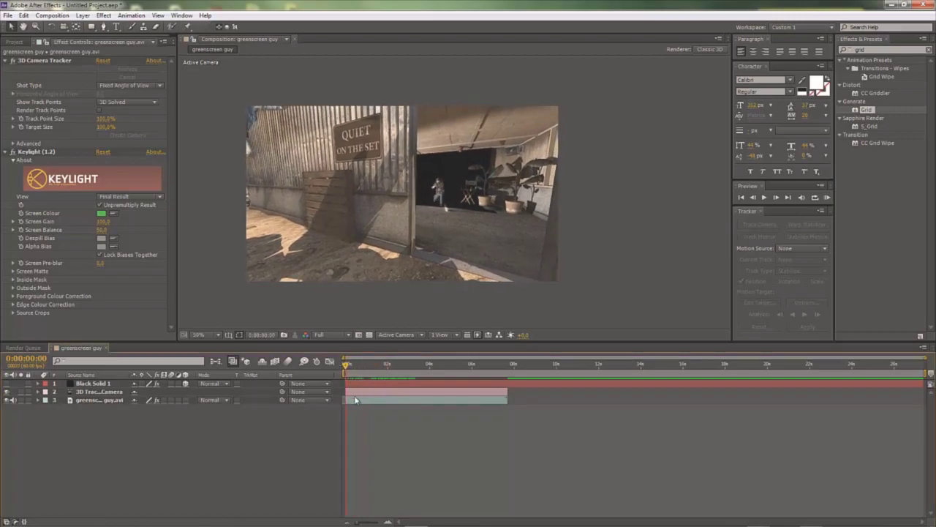
Trace a closed RotoBezier mask around the soldier on the greenscreen footage, zoomed to 200%.
{"action": "left_click", "coordinate": [355, 400]}
{"action": "left_click", "coordinate": [104, 26]}
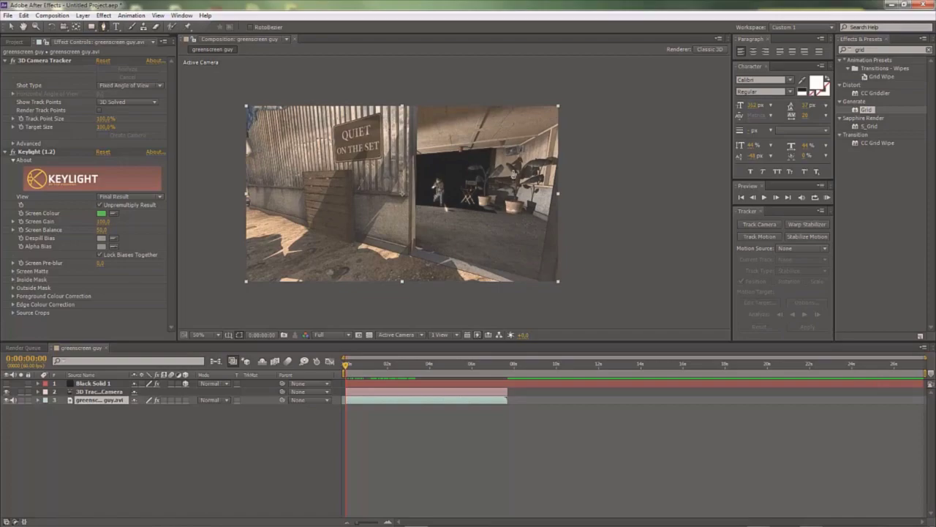
{"action": "key", "text": "period"}
{"action": "key", "text": "period"}
{"action": "left_click", "coordinate": [377, 127]}
{"action": "left_click", "coordinate": [366, 140]}
{"action": "left_click", "coordinate": [362, 159]}
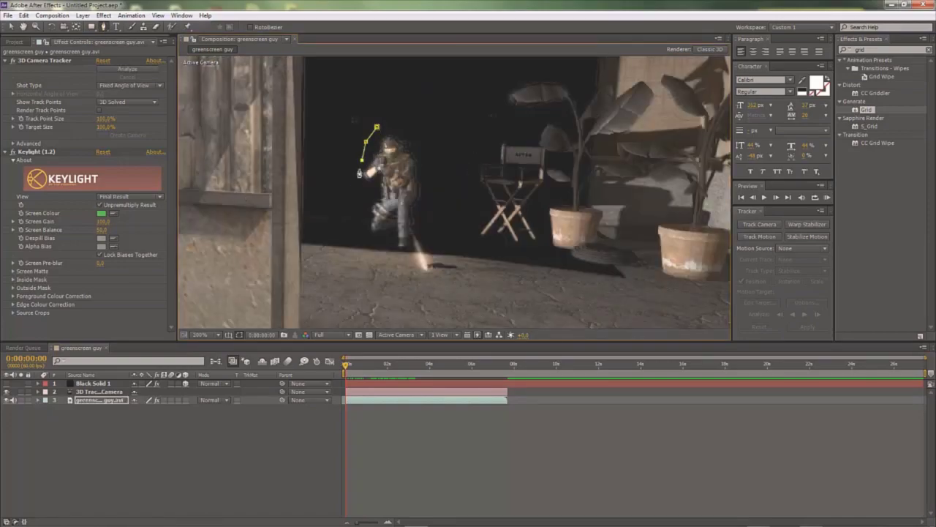
{"action": "left_click", "coordinate": [362, 186]}
{"action": "left_click", "coordinate": [364, 209]}
{"action": "left_click", "coordinate": [363, 234]}
{"action": "left_click", "coordinate": [373, 244]}
{"action": "left_click", "coordinate": [392, 247]}
{"action": "left_click", "coordinate": [406, 250]}
{"action": "left_click", "coordinate": [423, 247]}
{"action": "left_click", "coordinate": [438, 191]}
{"action": "left_click", "coordinate": [431, 159]}
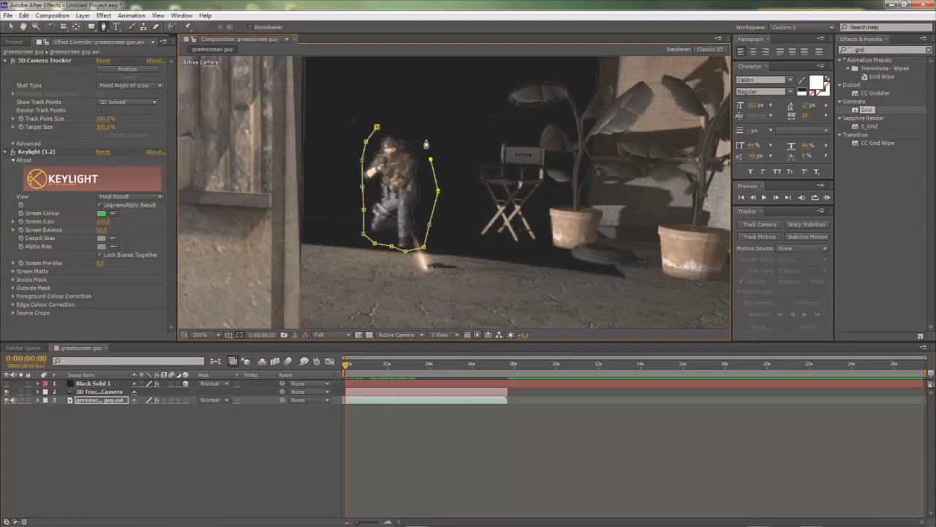
{"action": "left_click", "coordinate": [376, 126]}
Zoom back out and scrub through the shot to check the soldier mask.
{"action": "key", "text": "comma"}
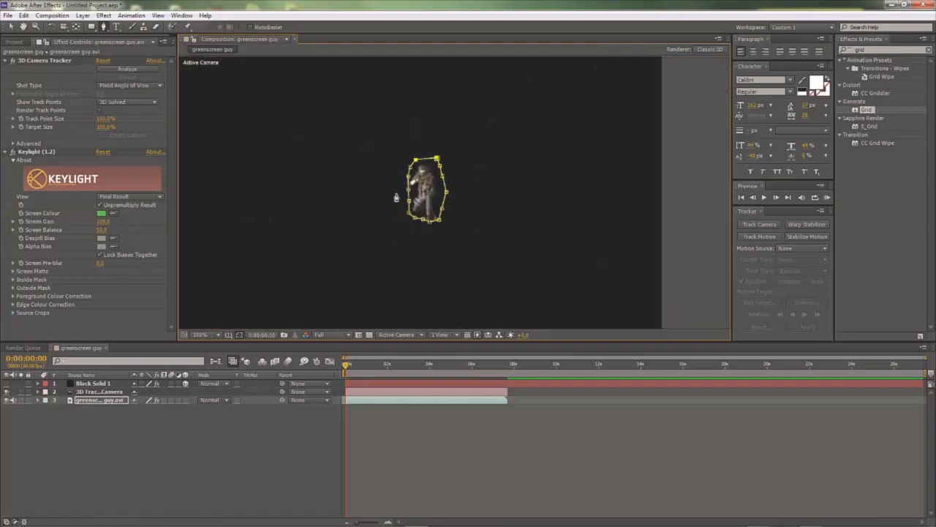
{"action": "key", "text": "comma"}
{"action": "left_click", "coordinate": [11, 26]}
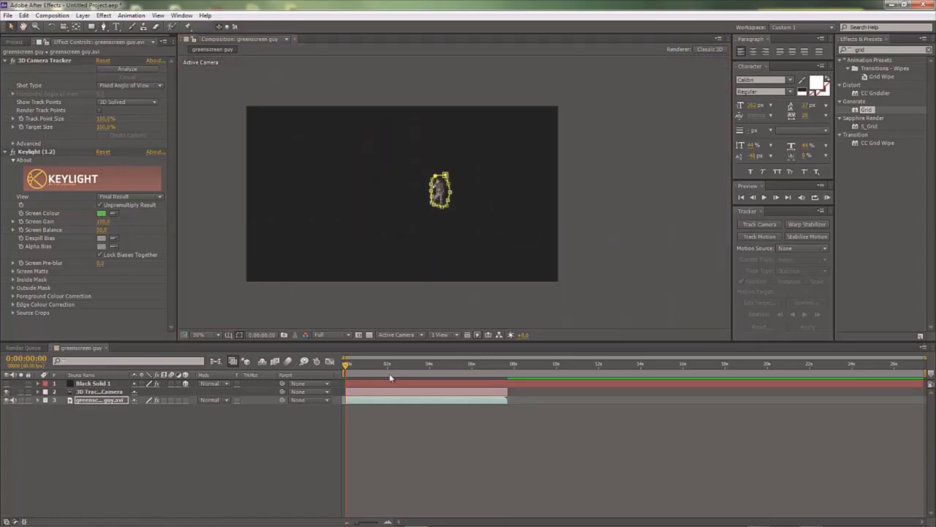
{"action": "left_click", "coordinate": [394, 422]}
{"action": "left_click_drag", "start_coordinate": [346, 367], "coordinate": [429, 367]}
{"action": "key", "text": "Home"}
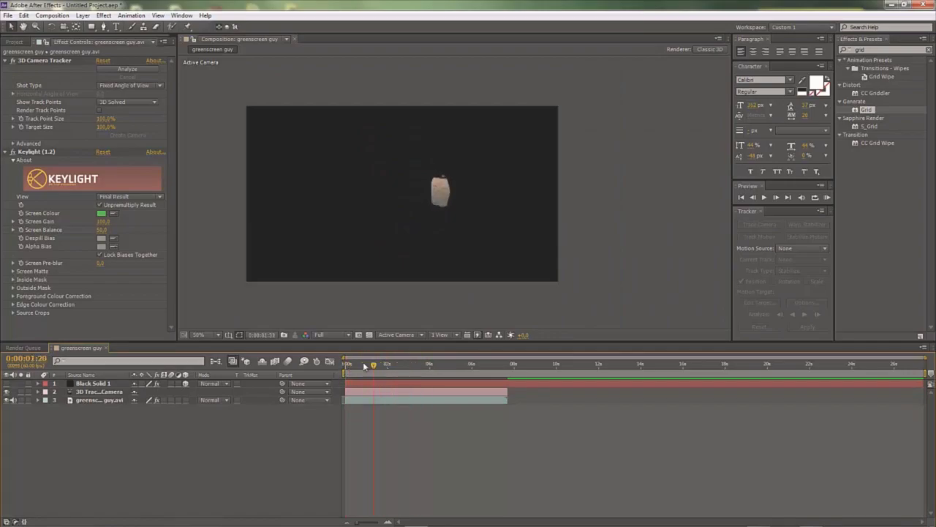
Set a Mask Path keyframe for Mask 1 at frame zero and move to one second.
{"action": "left_click", "coordinate": [92, 402]}
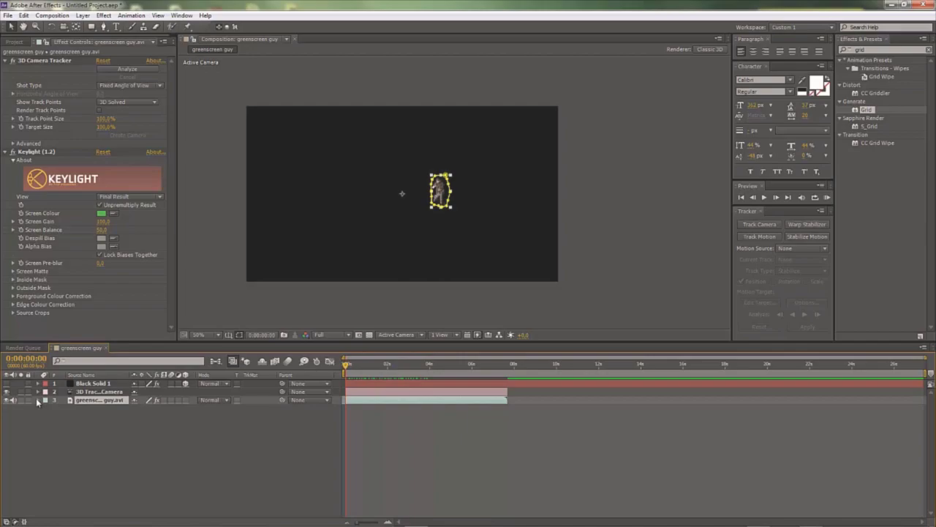
{"action": "left_click", "coordinate": [38, 400]}
{"action": "left_click", "coordinate": [46, 408]}
{"action": "left_click", "coordinate": [54, 416]}
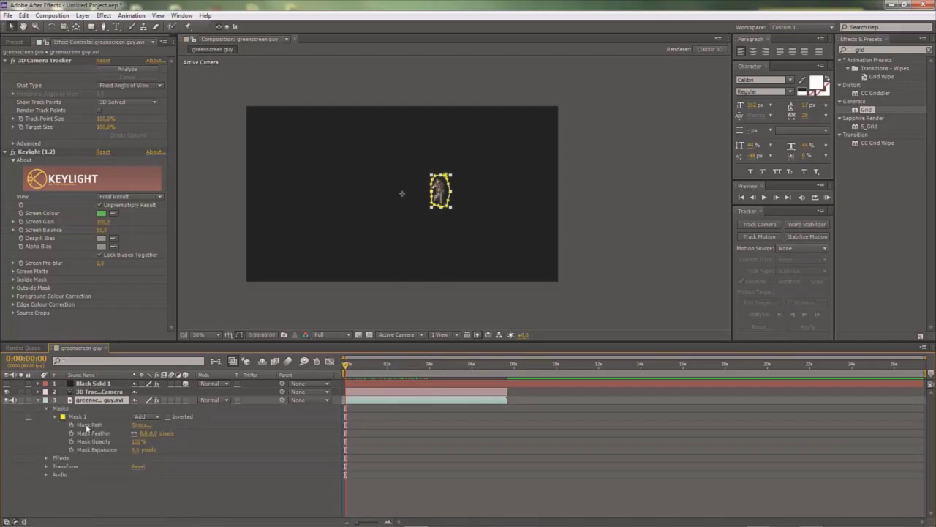
{"action": "left_click", "coordinate": [71, 425]}
{"action": "left_click", "coordinate": [384, 417]}
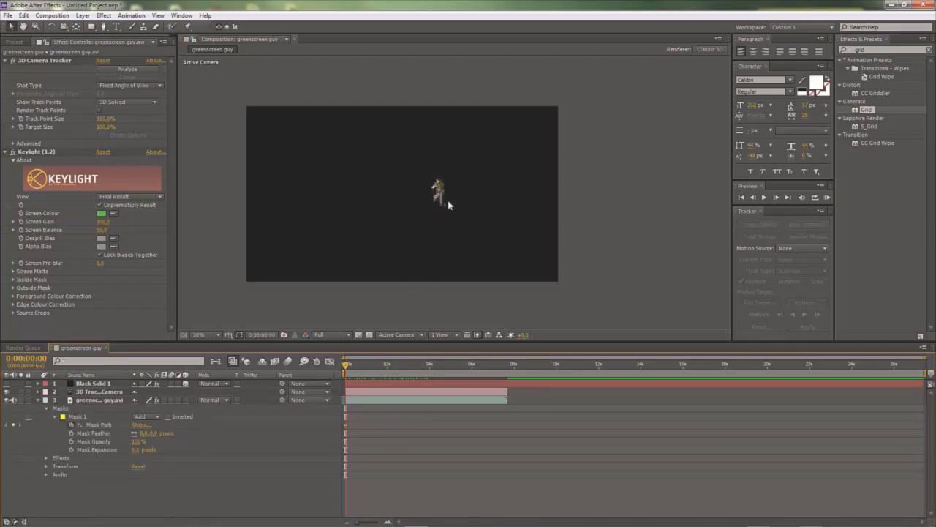
{"action": "scroll", "coordinate": [444, 203], "scroll_direction": "up", "scroll_amount": 2}
{"action": "left_click_drag", "start_coordinate": [345, 364], "coordinate": [367, 363]}
Shift the mask up and raise its shoulder point to follow the soldier.
{"action": "left_click", "coordinate": [99, 425]}
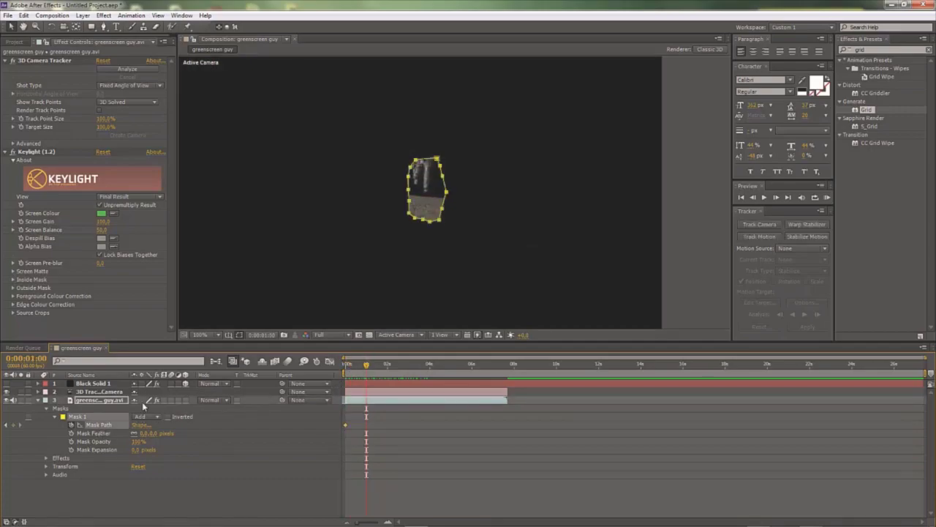
{"action": "left_click_drag", "start_coordinate": [439, 218], "coordinate": [433, 195]}
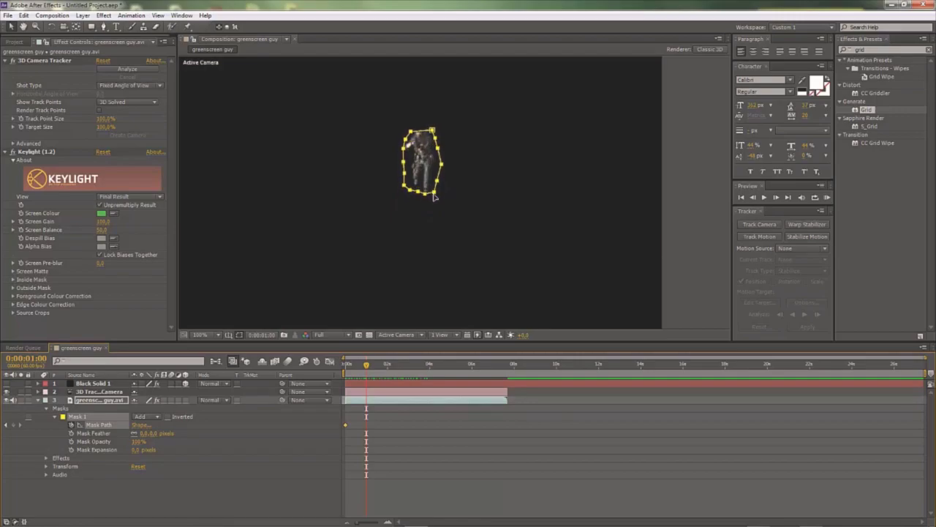
{"action": "left_click", "coordinate": [426, 454]}
{"action": "left_click", "coordinate": [96, 433]}
{"action": "left_click", "coordinate": [77, 416]}
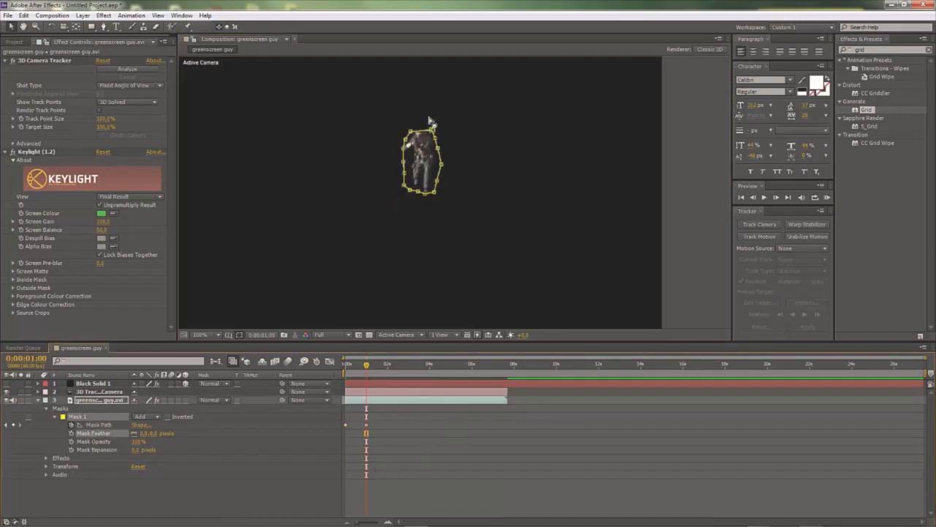
{"action": "left_click", "coordinate": [433, 120]}
{"action": "left_click_drag", "start_coordinate": [411, 133], "coordinate": [441, 138]}
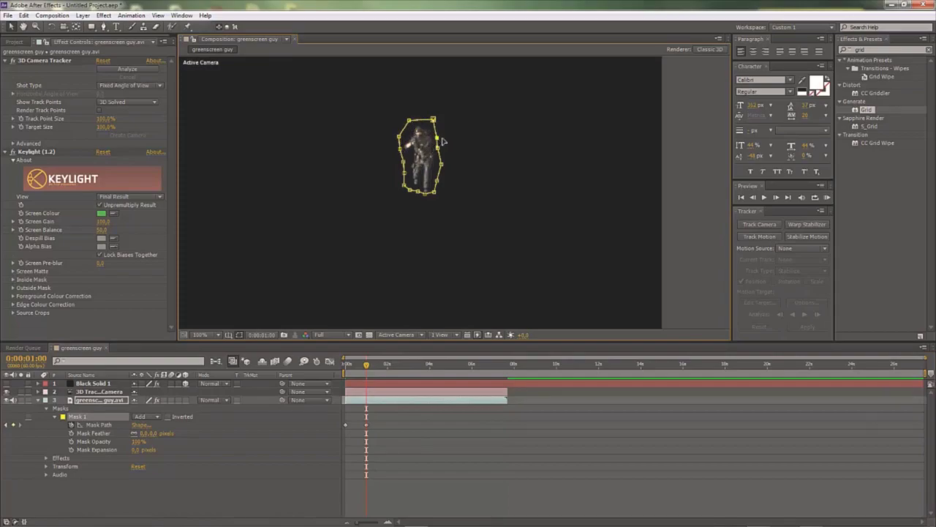
{"action": "left_click", "coordinate": [477, 383]}
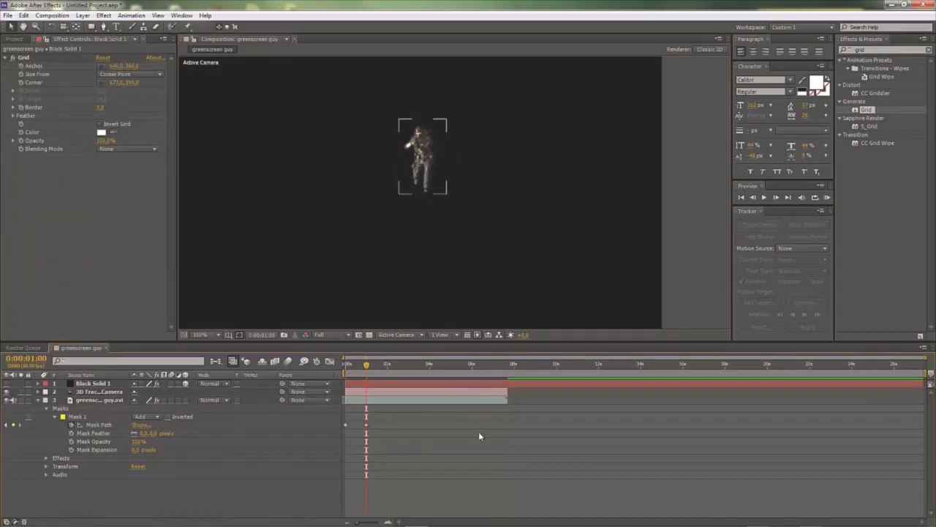
{"action": "left_click_drag", "start_coordinate": [362, 373], "coordinate": [390, 372]}
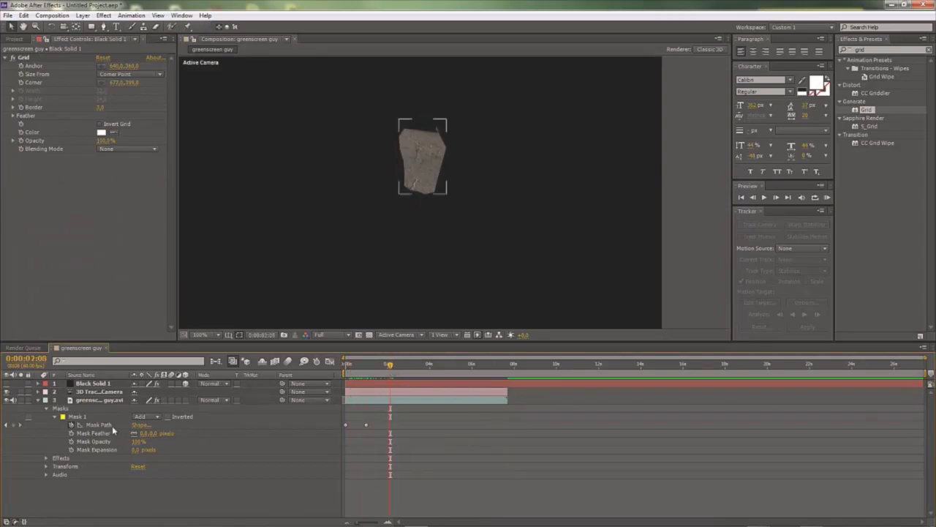
Reposition the mask over the soldier, pulling its upper-right corner and left side outward.
{"action": "left_click", "coordinate": [87, 420]}
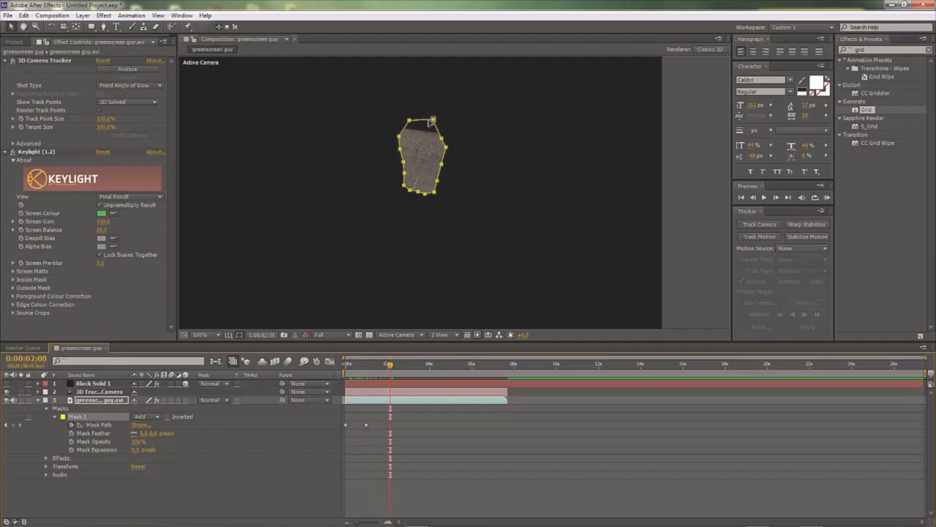
{"action": "left_click_drag", "start_coordinate": [433, 121], "coordinate": [452, 81]}
{"action": "left_click", "coordinate": [97, 432]}
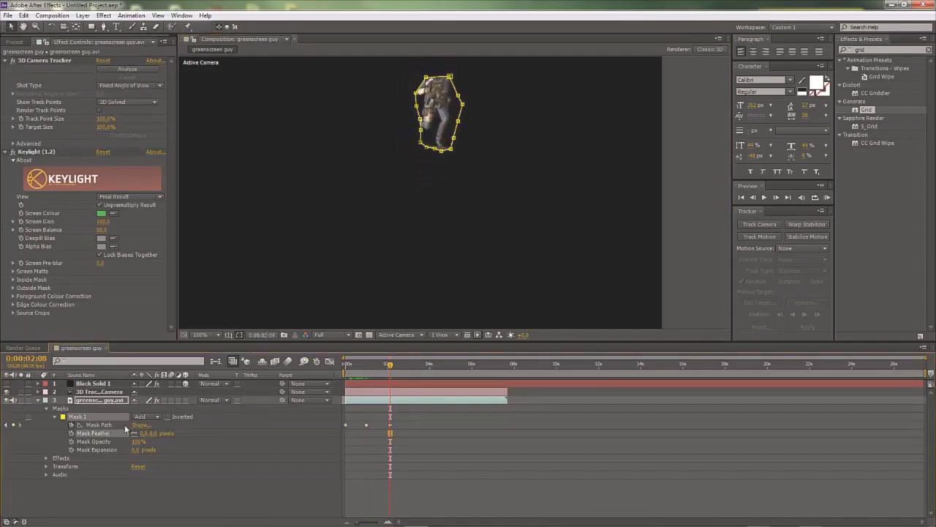
{"action": "mouse_move", "coordinate": [458, 94]}
{"action": "left_mouse_down"}
{"action": "mouse_move", "coordinate": [471, 87]}
{"action": "mouse_move", "coordinate": [458, 62]}
{"action": "mouse_move", "coordinate": [458, 79]}
{"action": "left_mouse_up"}
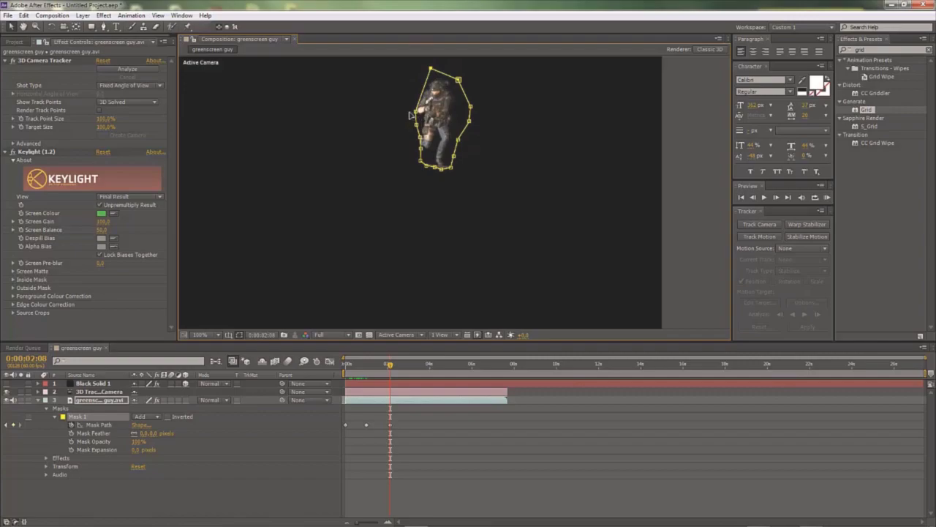
{"action": "left_click_drag", "start_coordinate": [411, 115], "coordinate": [403, 155]}
{"action": "key", "text": "period"}
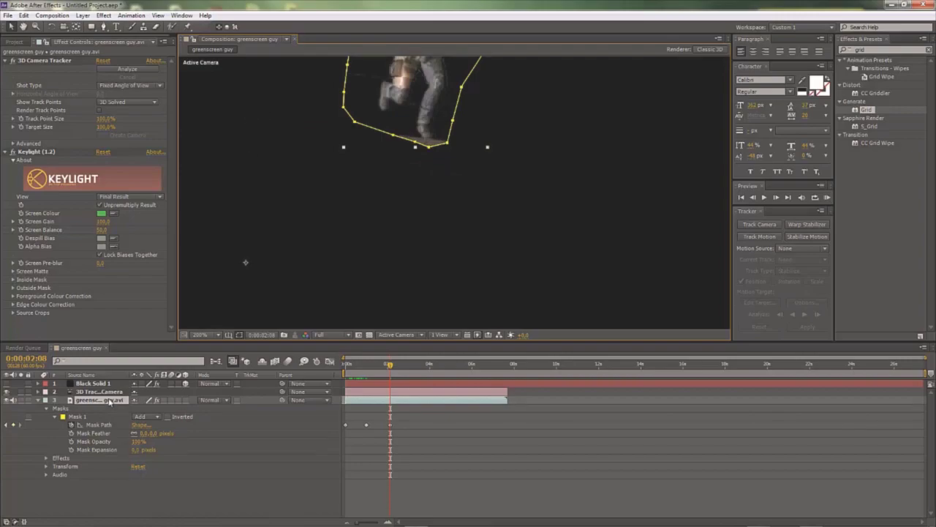
Pull the bottom mask point below the soldier's feet and scrub to verify.
{"action": "left_click", "coordinate": [93, 424]}
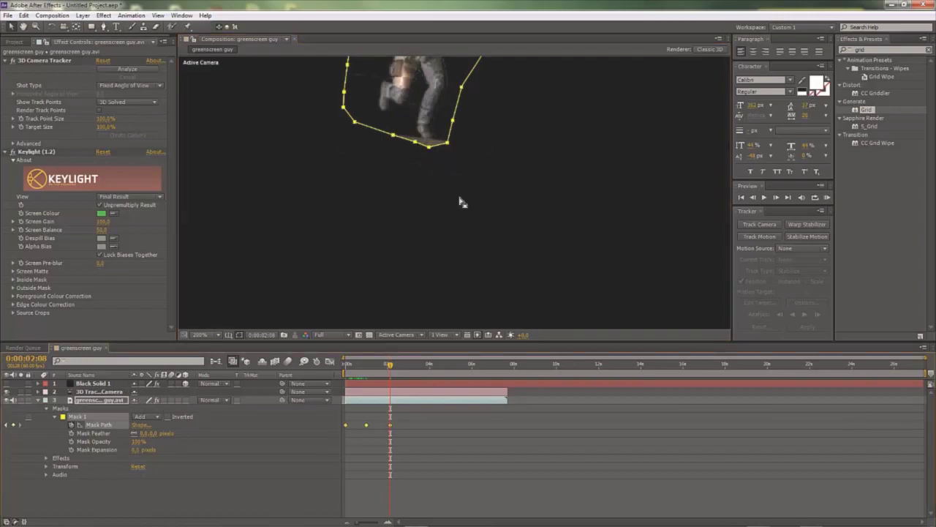
{"action": "left_click", "coordinate": [101, 434]}
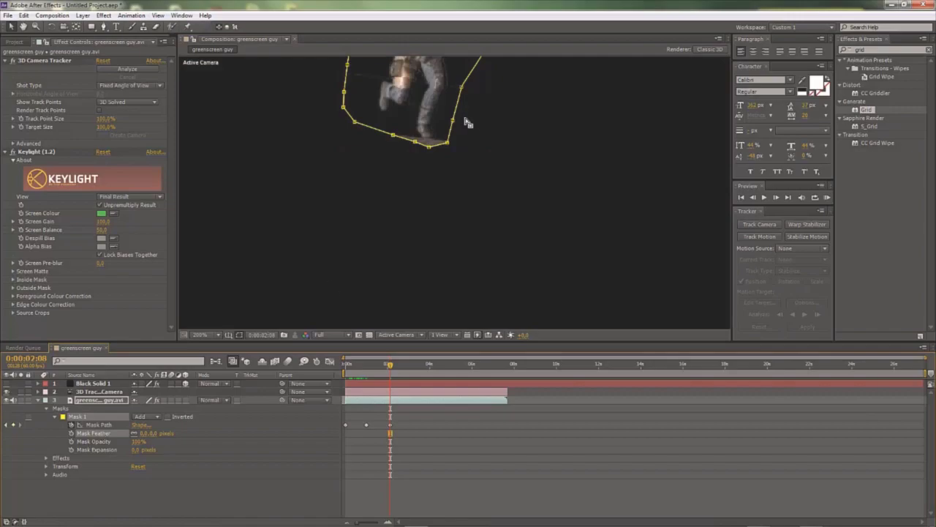
{"action": "mouse_move", "coordinate": [430, 146]}
{"action": "left_mouse_down"}
{"action": "mouse_move", "coordinate": [442, 177]}
{"action": "mouse_move", "coordinate": [427, 138]}
{"action": "left_mouse_up"}
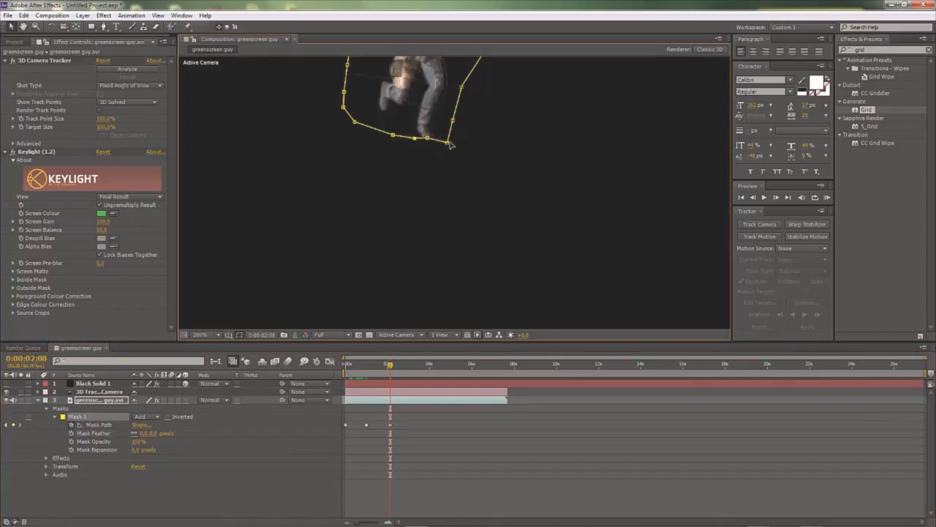
{"action": "left_click", "coordinate": [400, 426]}
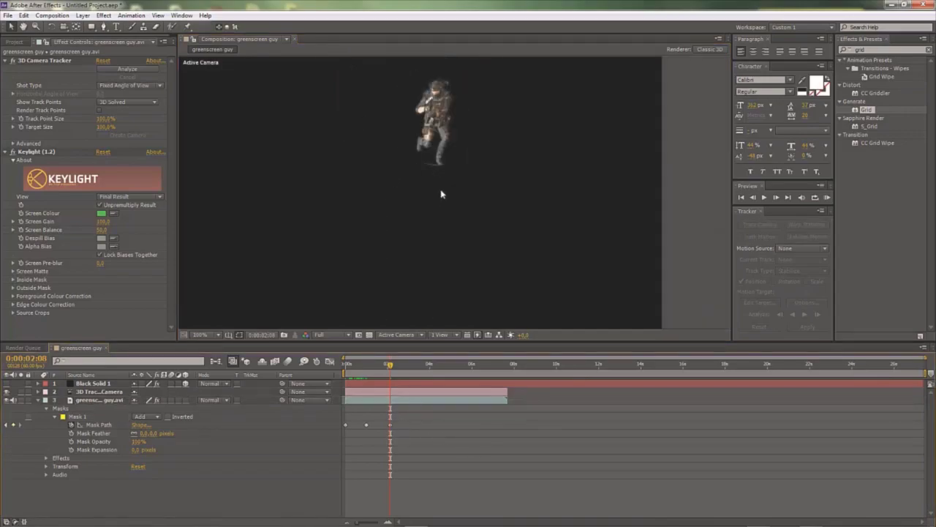
{"action": "scroll", "coordinate": [443, 191], "scroll_direction": "down", "scroll_amount": 2}
{"action": "mouse_move", "coordinate": [390, 368]}
{"action": "left_mouse_down"}
{"action": "mouse_move", "coordinate": [362, 376]}
{"action": "mouse_move", "coordinate": [385, 371]}
{"action": "left_mouse_up"}
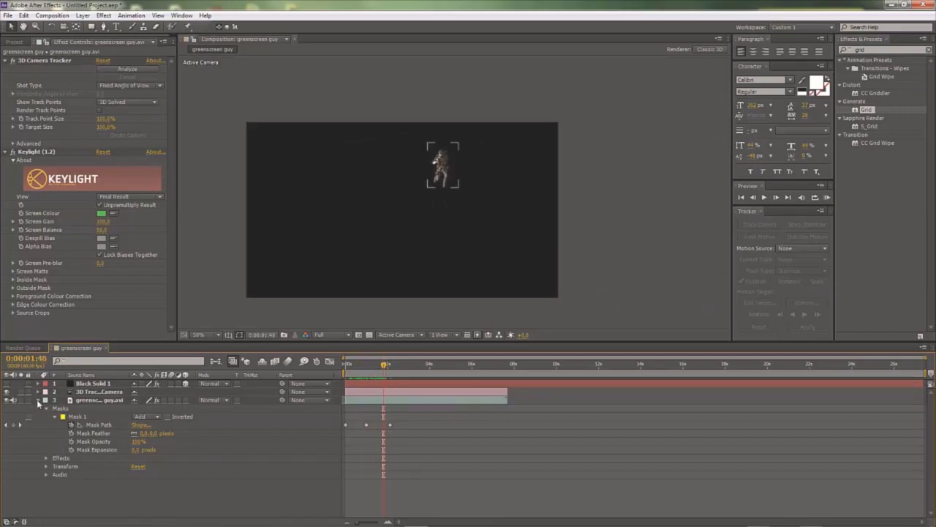
Move greenscreen guy.avi above Black Solid 1 and scrub to preview him on the grid.
{"action": "left_click", "coordinate": [38, 400]}
{"action": "left_click", "coordinate": [88, 398]}
{"action": "left_click_drag", "start_coordinate": [88, 384], "coordinate": [87, 382]}
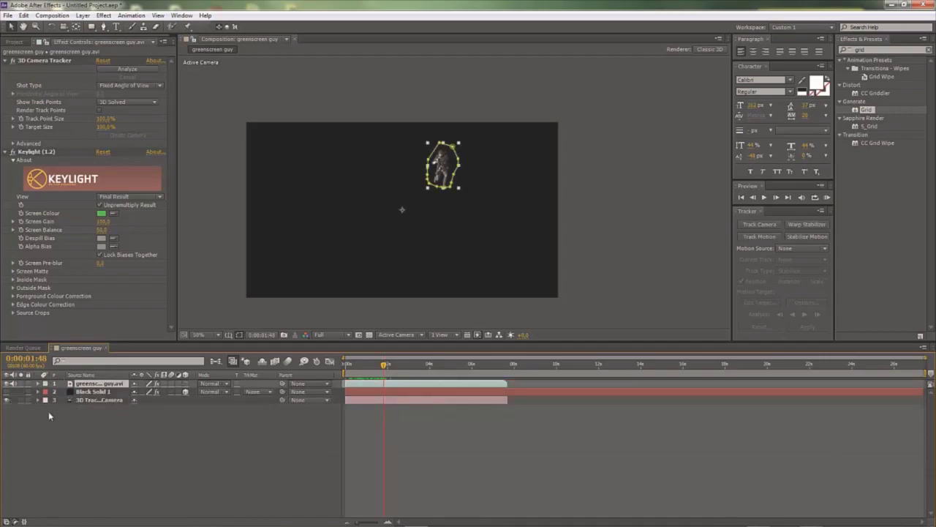
{"action": "left_click", "coordinate": [48, 412]}
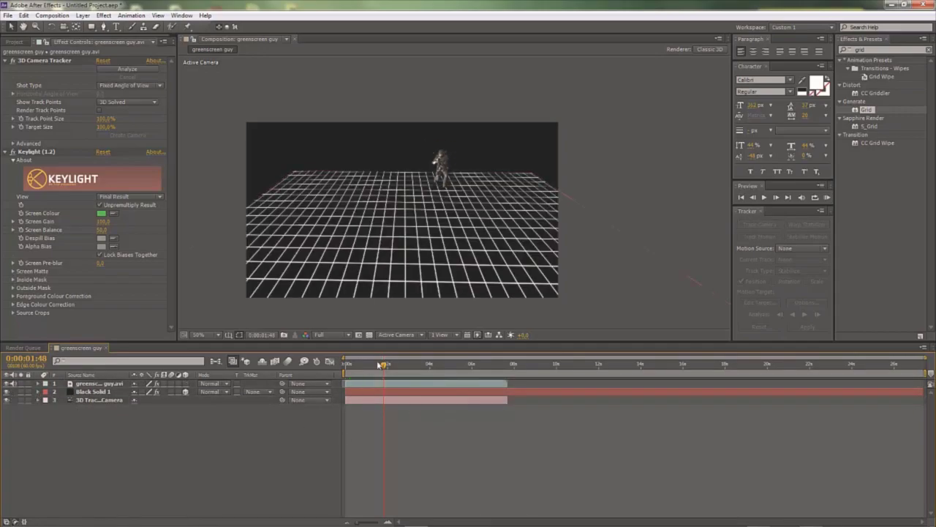
{"action": "mouse_move", "coordinate": [384, 363]}
{"action": "left_mouse_down"}
{"action": "mouse_move", "coordinate": [411, 367]}
{"action": "mouse_move", "coordinate": [365, 365]}
{"action": "left_mouse_up"}
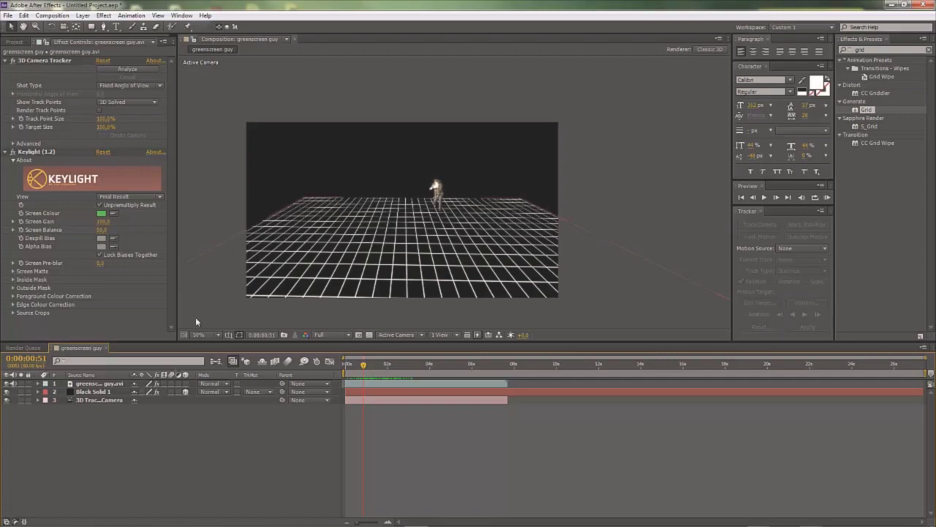
{"action": "left_click", "coordinate": [403, 384]}
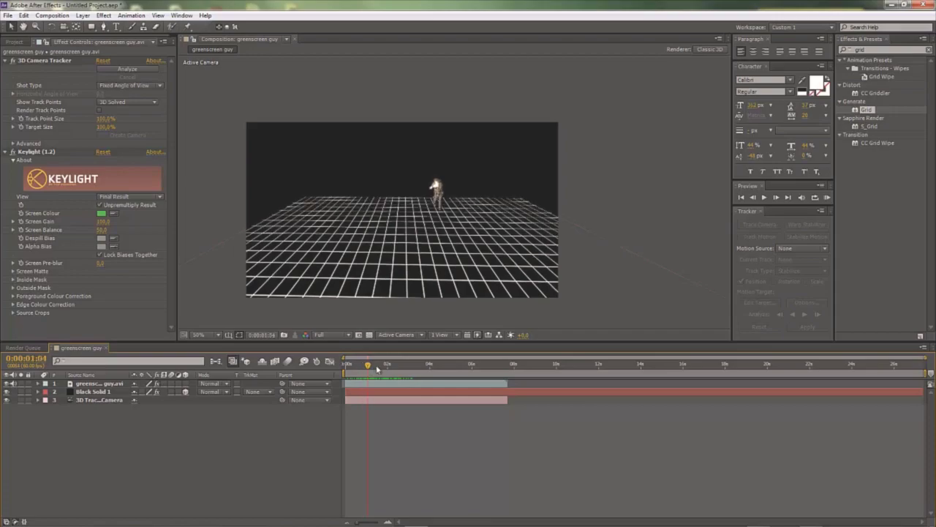
{"action": "mouse_move", "coordinate": [371, 371]}
{"action": "left_mouse_down"}
{"action": "mouse_move", "coordinate": [395, 371]}
{"action": "mouse_move", "coordinate": [385, 372]}
{"action": "left_mouse_up"}
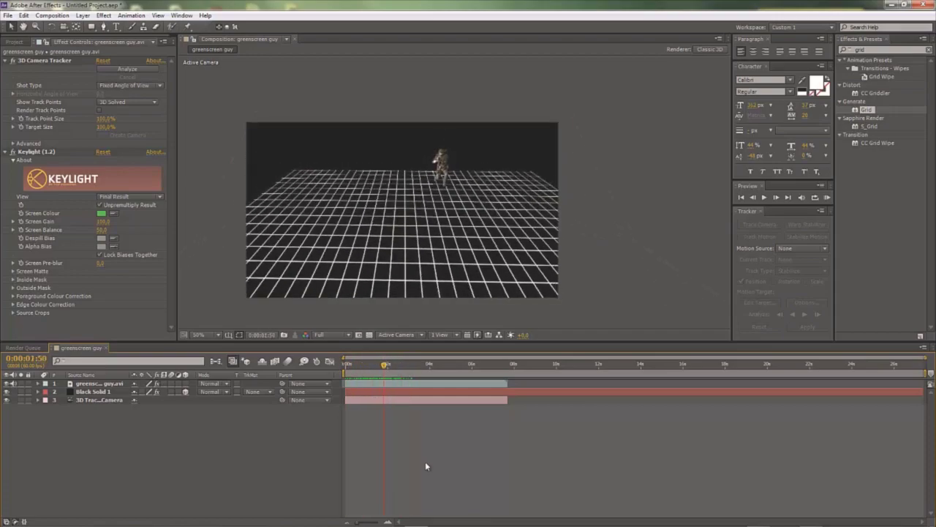
Apply Camera Lens Blur to the Black Solid 1 grid layer.
{"action": "left_click", "coordinate": [98, 393]}
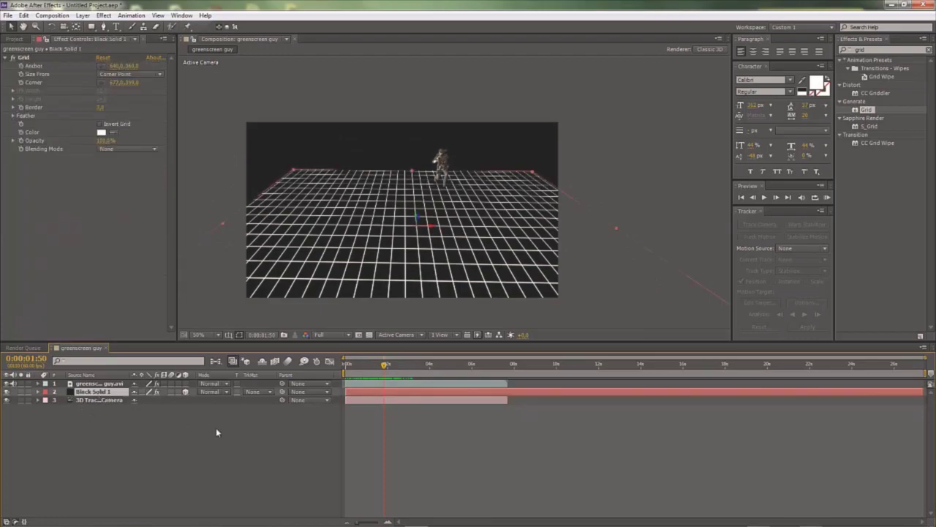
{"action": "left_click", "coordinate": [103, 15]}
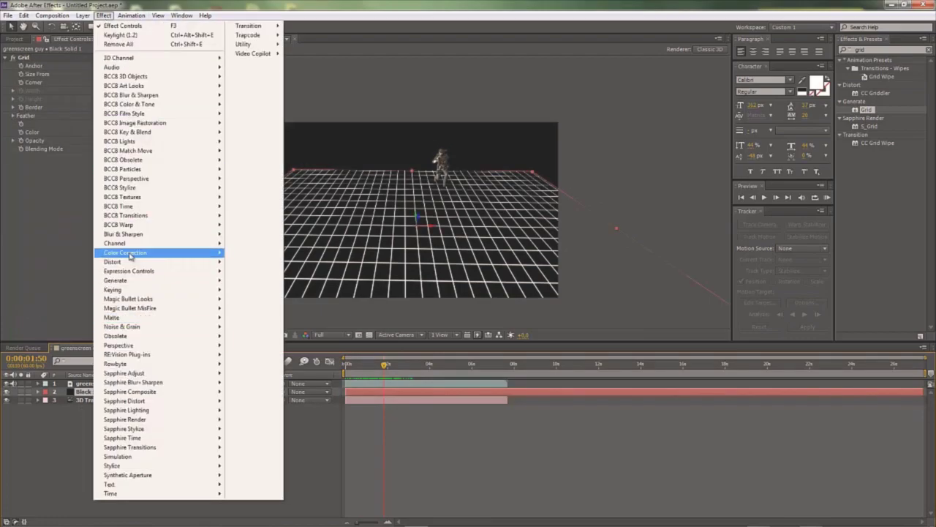
{"action": "mouse_move", "coordinate": [161, 234]}
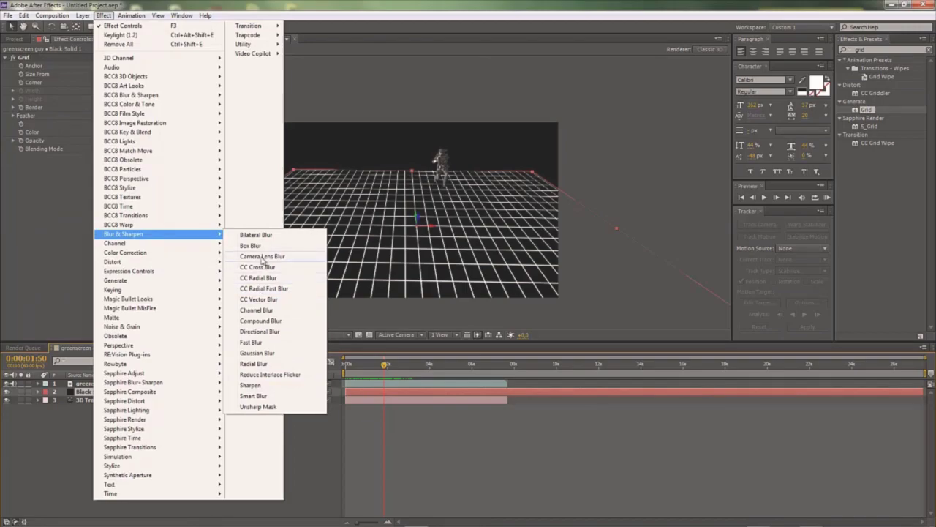
{"action": "left_click", "coordinate": [262, 256]}
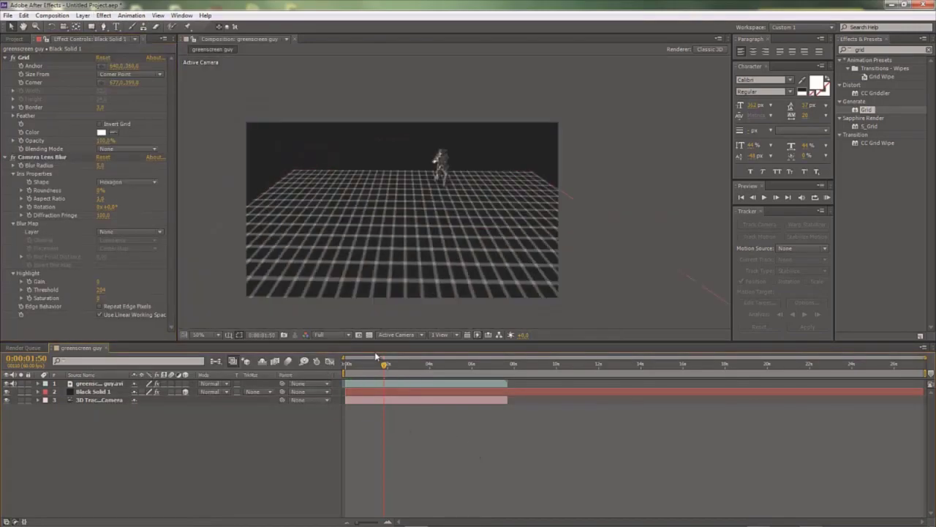
{"action": "left_click_drag", "start_coordinate": [380, 362], "coordinate": [369, 364]}
Apply Stylize > Find Edges to the greenscreen guy.avi soldier layer.
{"action": "left_click", "coordinate": [373, 383]}
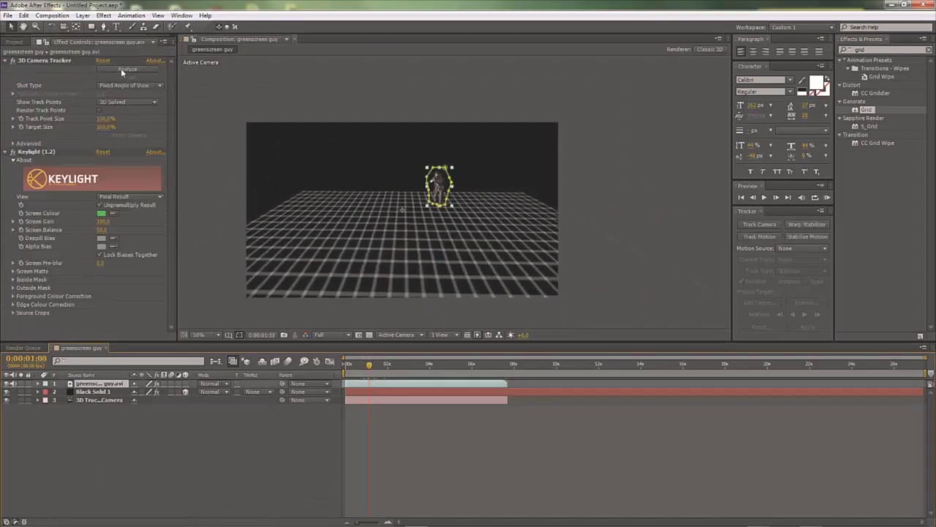
{"action": "left_click", "coordinate": [103, 15]}
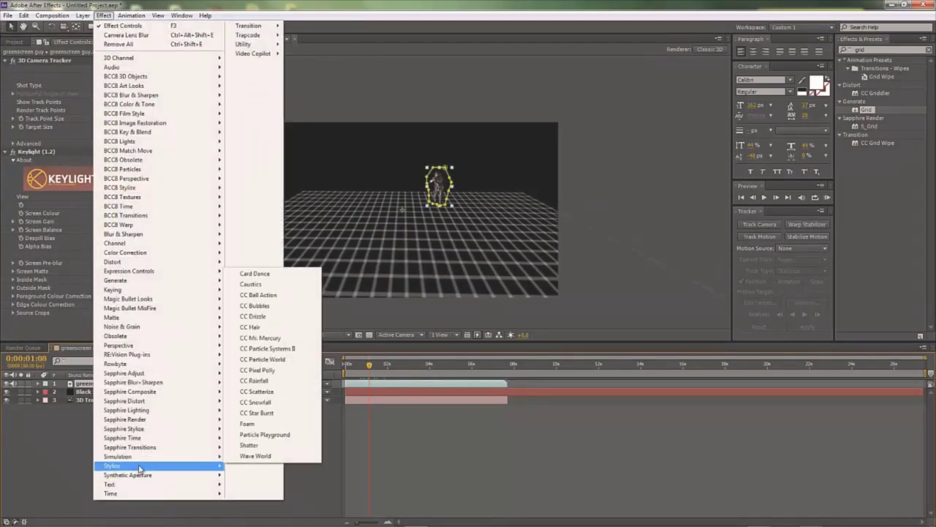
{"action": "mouse_move", "coordinate": [142, 466]}
{"action": "left_click", "coordinate": [270, 369]}
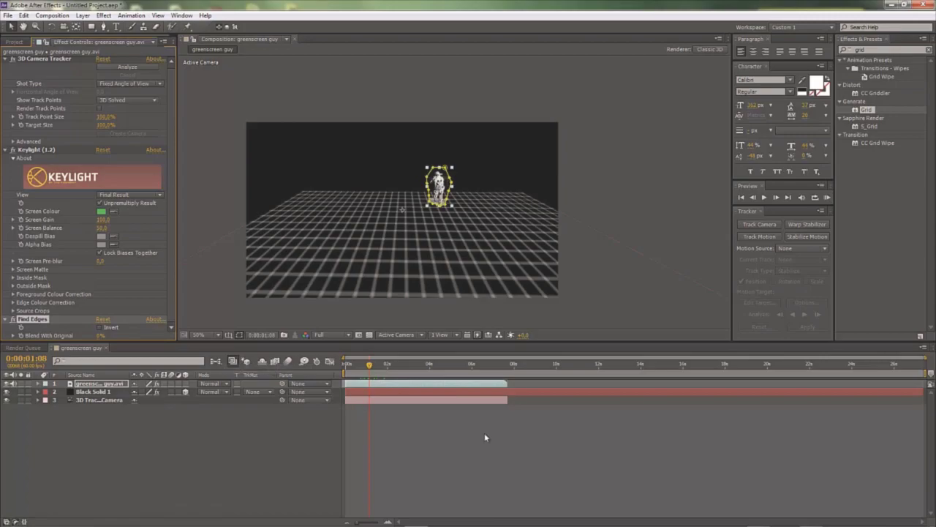
Raise Keylight's Screen Gain on the soldier layer.
{"action": "scroll", "coordinate": [445, 210], "scroll_direction": "up", "scroll_amount": 1}
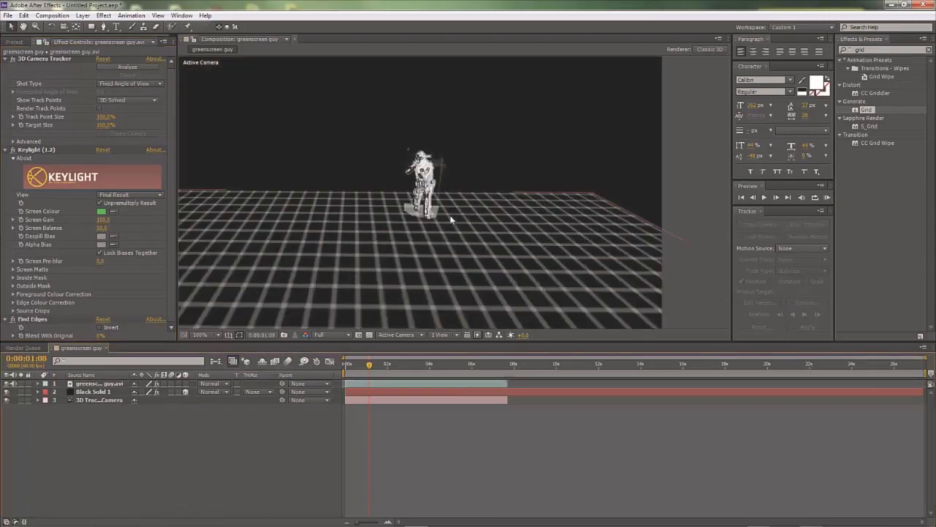
{"action": "left_click_drag", "start_coordinate": [369, 364], "coordinate": [363, 386]}
{"action": "left_click", "coordinate": [364, 384]}
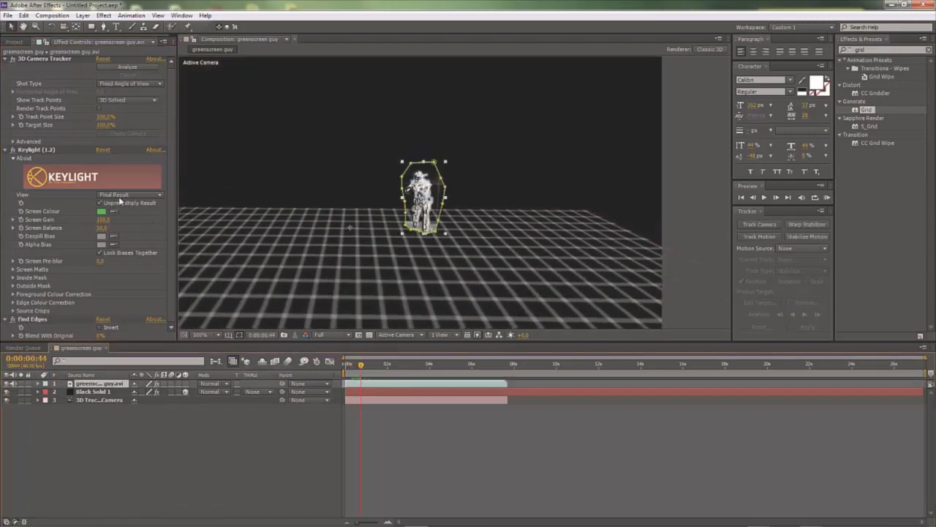
{"action": "left_click_drag", "start_coordinate": [106, 219], "coordinate": [114, 217]}
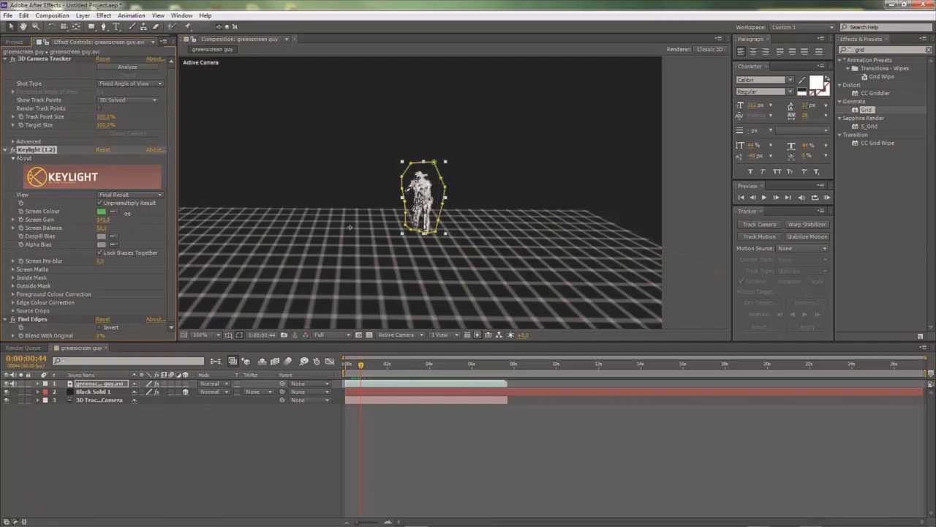
{"action": "left_click", "coordinate": [454, 329]}
{"action": "scroll", "coordinate": [429, 241], "scroll_direction": "down", "scroll_amount": 1}
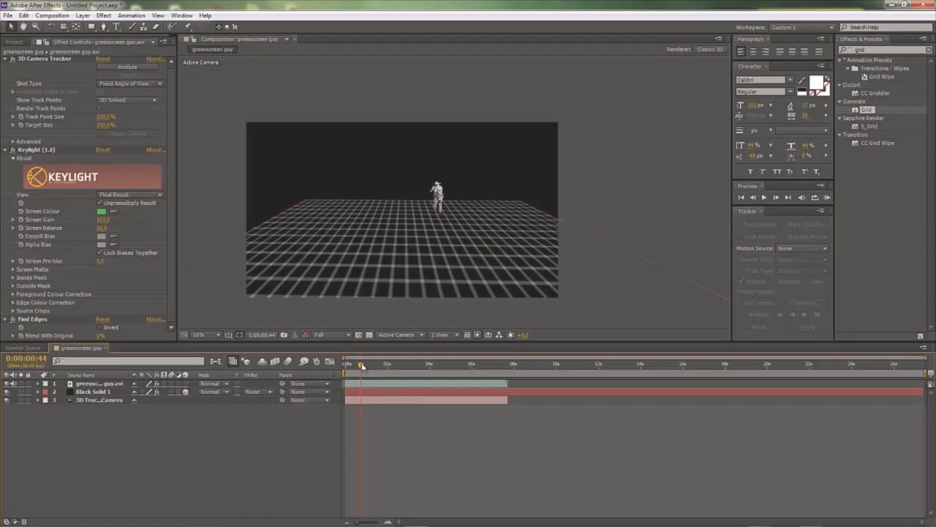
{"action": "mouse_move", "coordinate": [360, 364]}
{"action": "left_mouse_down"}
{"action": "mouse_move", "coordinate": [349, 370]}
{"action": "mouse_move", "coordinate": [365, 375]}
{"action": "left_mouse_up"}
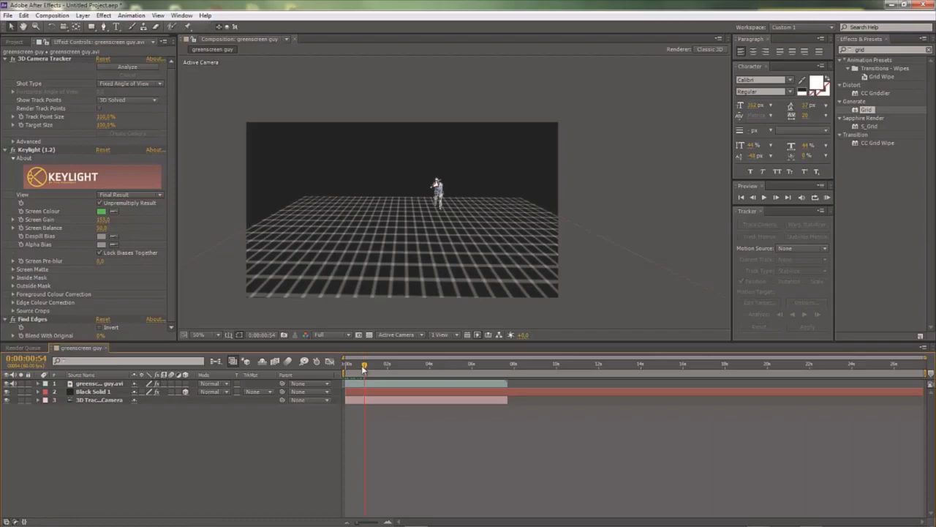
{"action": "mouse_move", "coordinate": [365, 371]}
{"action": "left_mouse_down"}
{"action": "mouse_move", "coordinate": [348, 372]}
{"action": "mouse_move", "coordinate": [389, 375]}
{"action": "mouse_move", "coordinate": [373, 371]}
{"action": "left_mouse_up"}
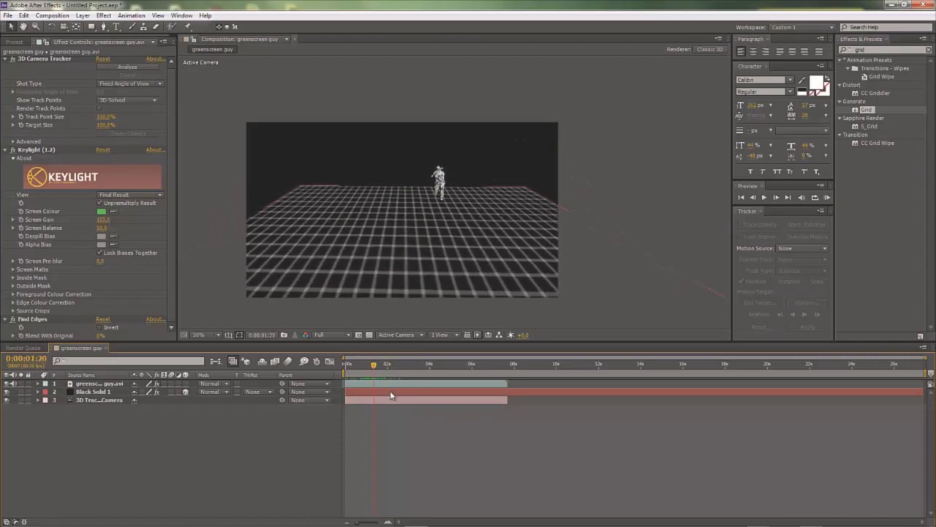
{"action": "left_click", "coordinate": [234, 187]}
{"action": "left_click_drag", "start_coordinate": [361, 366], "coordinate": [337, 376]}
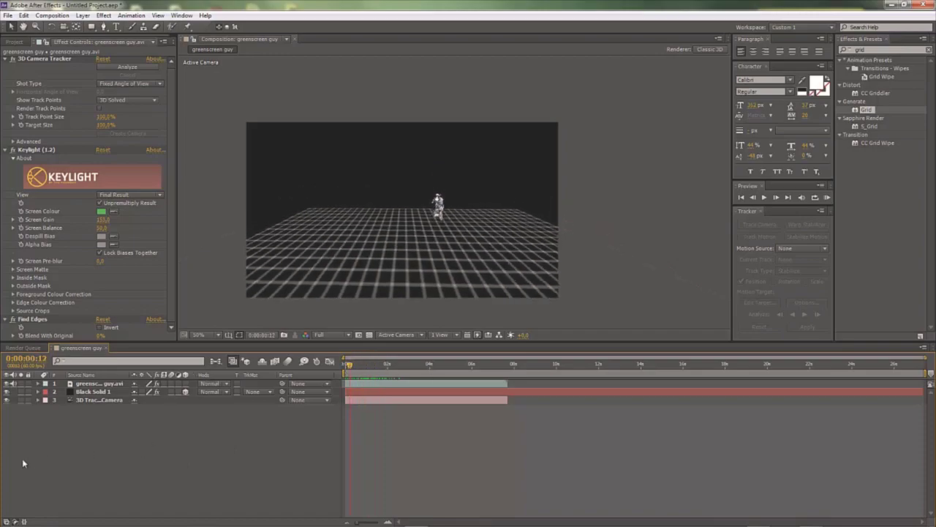